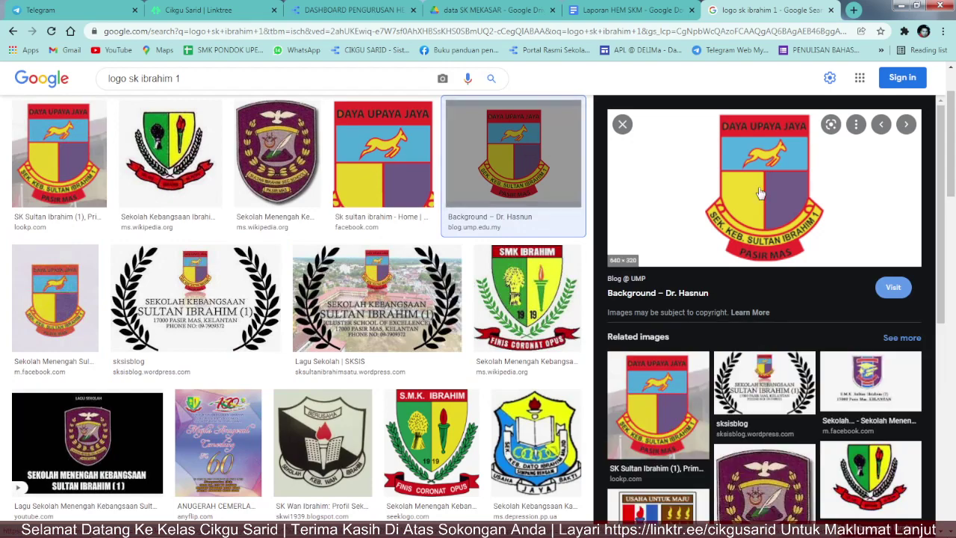
# Step: Save the previewed Sultan Ibrahim 1 school logo as the PNG image "unnamed" in the Downloads folder
pyautogui.rightClick(754, 179)
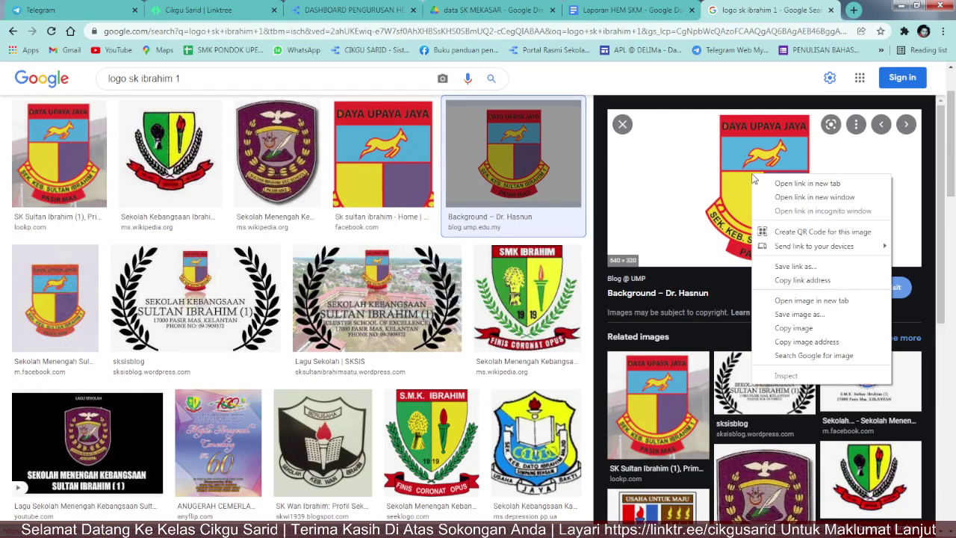
pyautogui.click(804, 316)
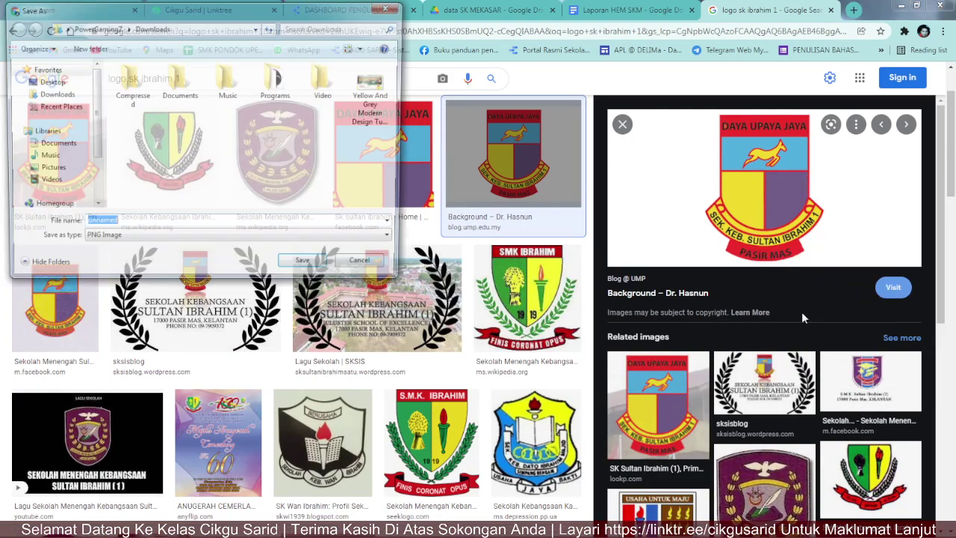
pyautogui.click(55, 95)
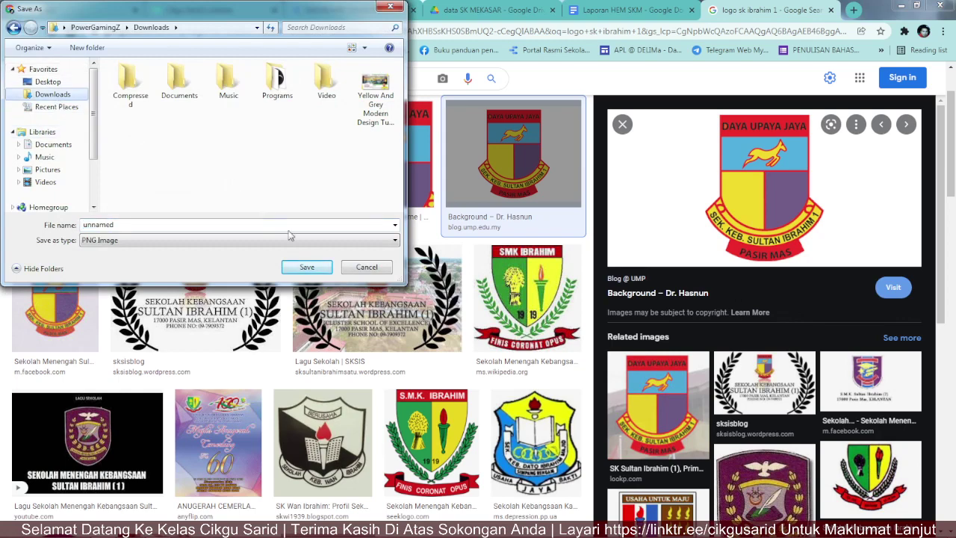
pyautogui.click(305, 270)
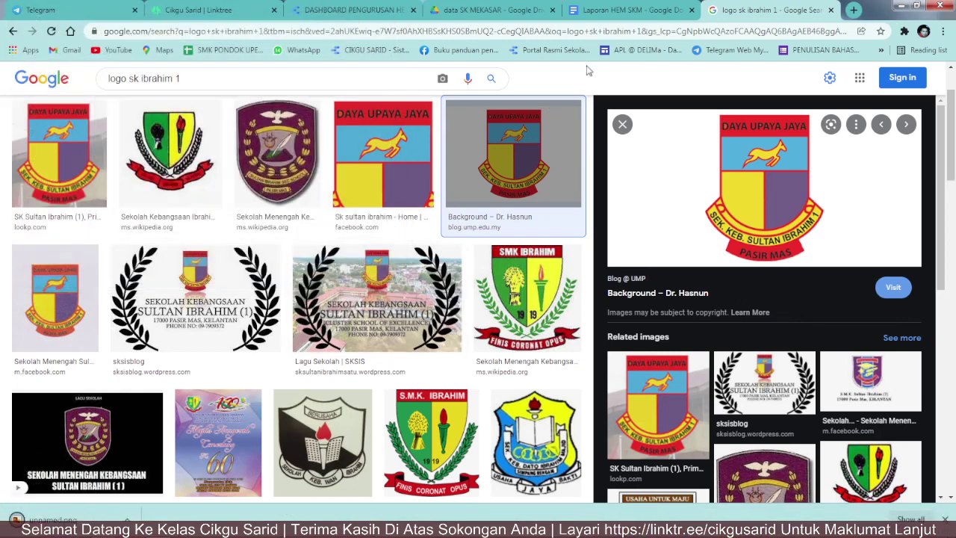
# Step: Replace the school logo at the head of the Laporan HEM SKM document with the downloaded unnamed.png from the computer
pyautogui.click(579, 17)
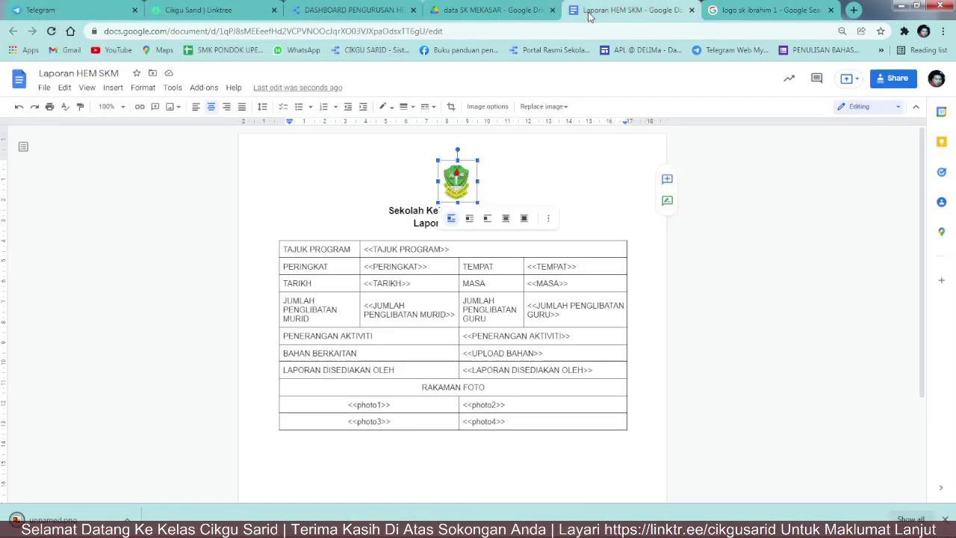
pyautogui.rightClick(452, 183)
pyautogui.moveTo(577, 417)
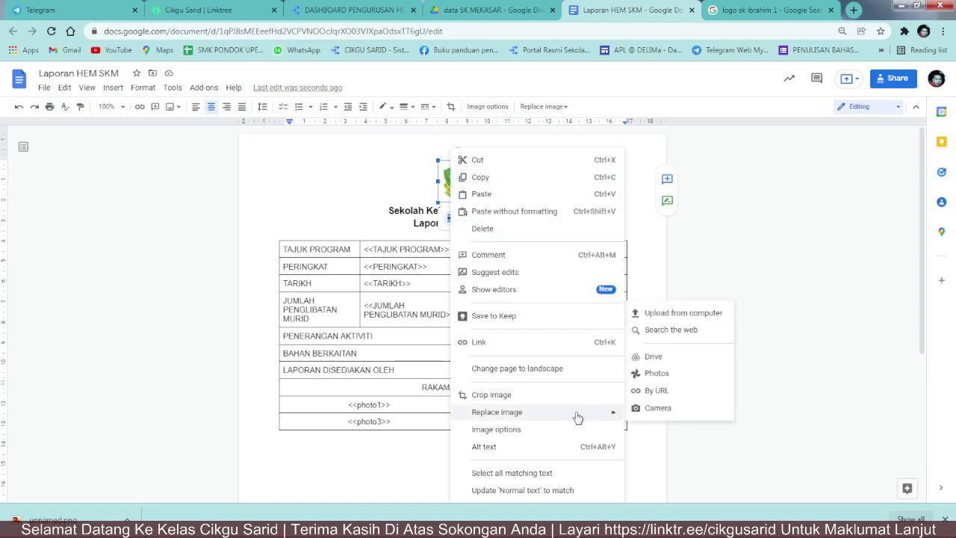
pyautogui.click(669, 314)
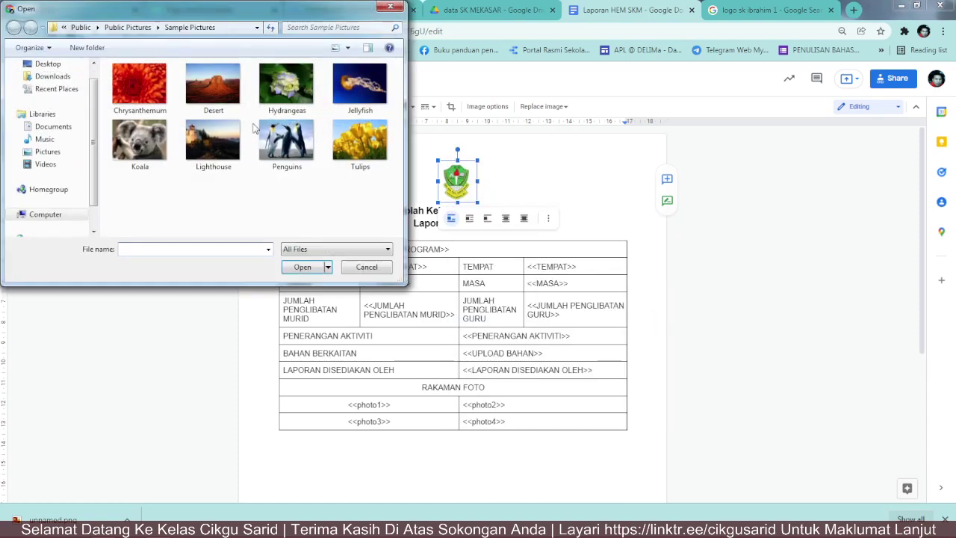
pyautogui.click(53, 77)
pyautogui.doubleClick(132, 136)
pyautogui.click(560, 177)
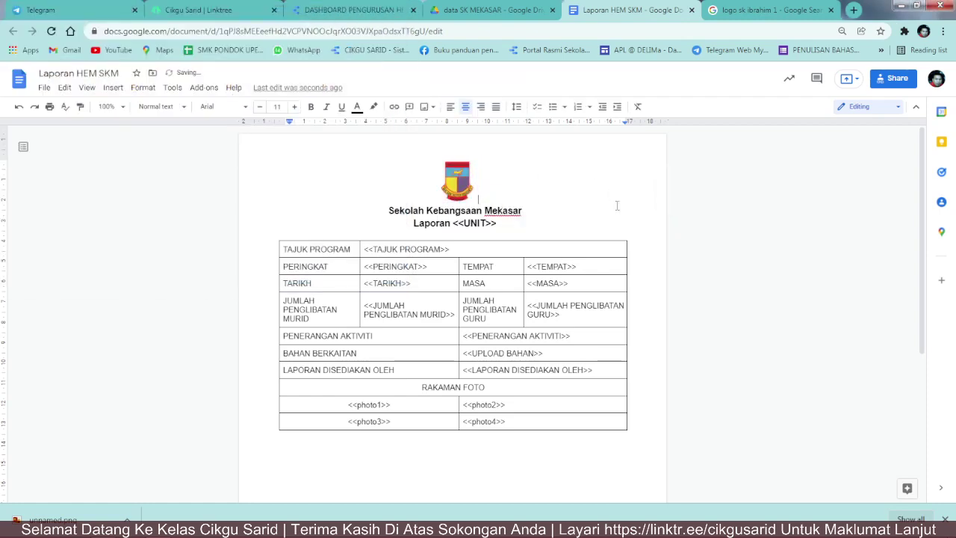
pyautogui.scroll(-4, 619, 271)
pyautogui.scroll(4, 617, 272)
# Step: Delete the Copy Folder Log 12-03-2021 spreadsheet from the data SK MEKASAR folder in Google Drive
pyautogui.click(512, 14)
pyautogui.scroll(-1, 747, 388)
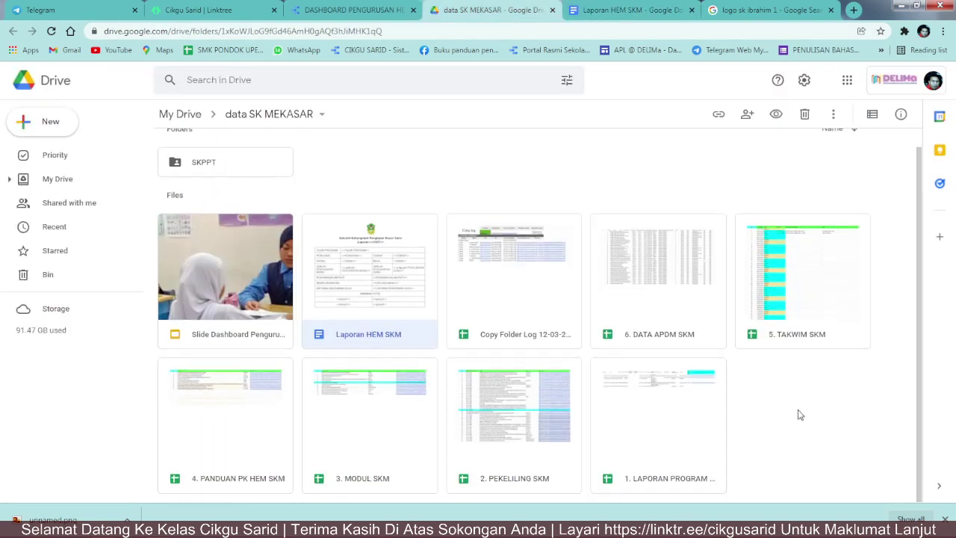
pyautogui.click(503, 268)
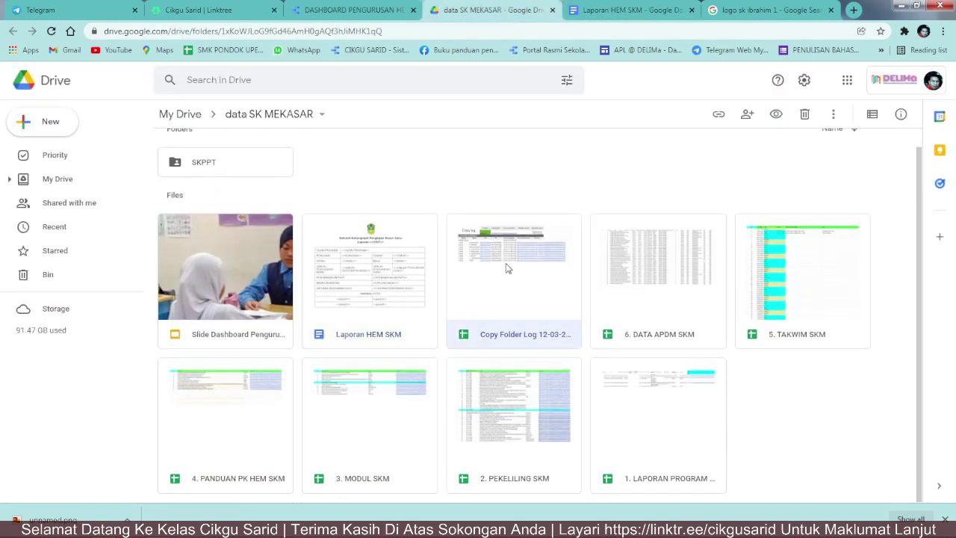
pyautogui.press('Delete')
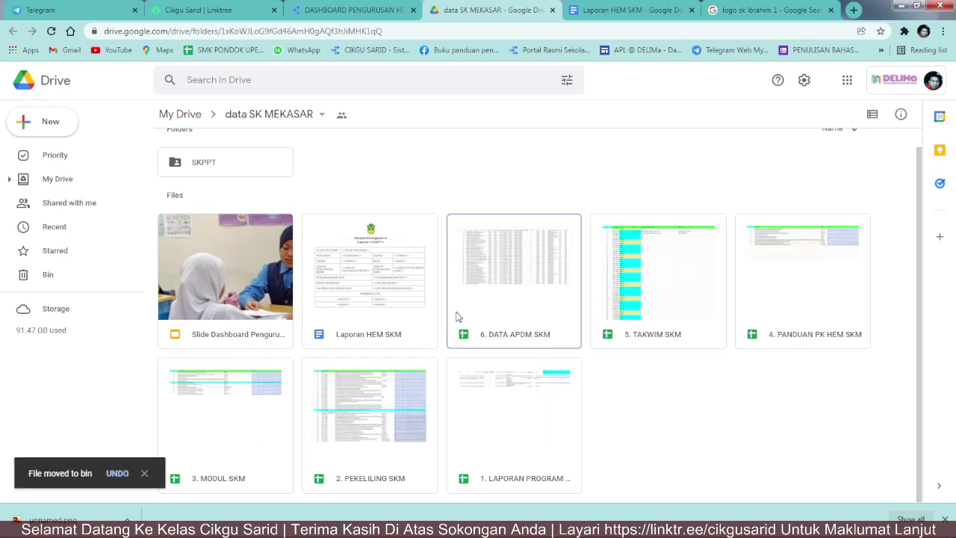
pyautogui.click(719, 413)
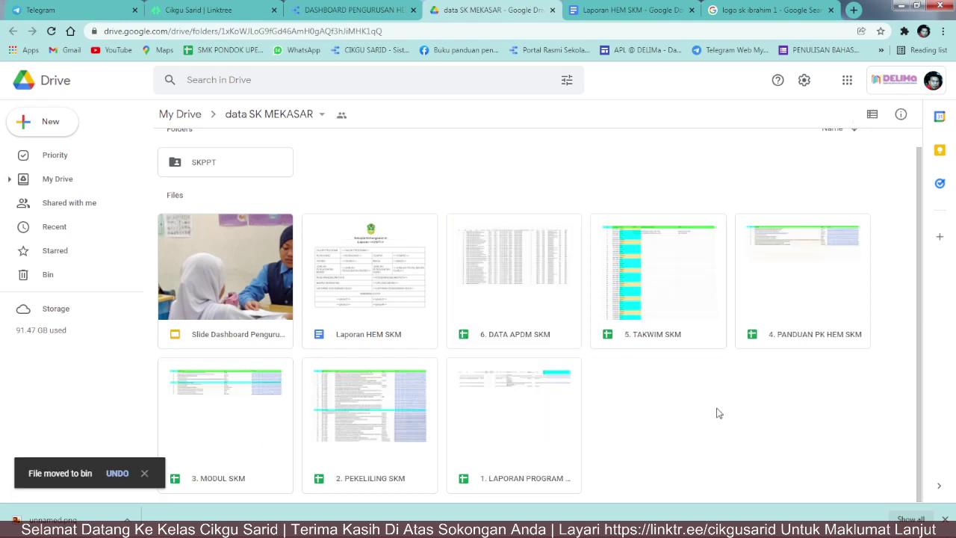
# Step: Switch to the DASHBOARD PENGURUSAN HEM SK MEKASAR report in Data Studio, put it in edit mode and open its added data sources
pyautogui.click(310, 12)
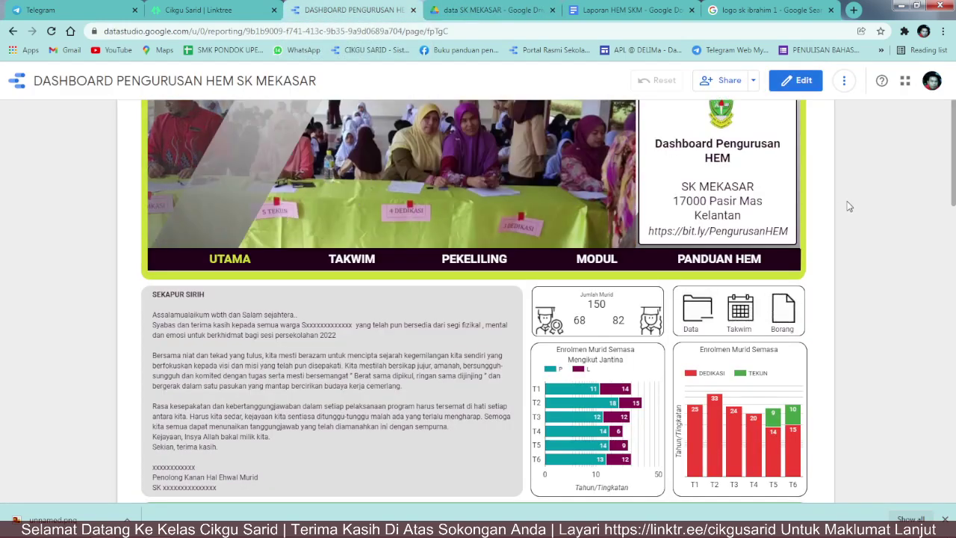
pyautogui.click(462, 12)
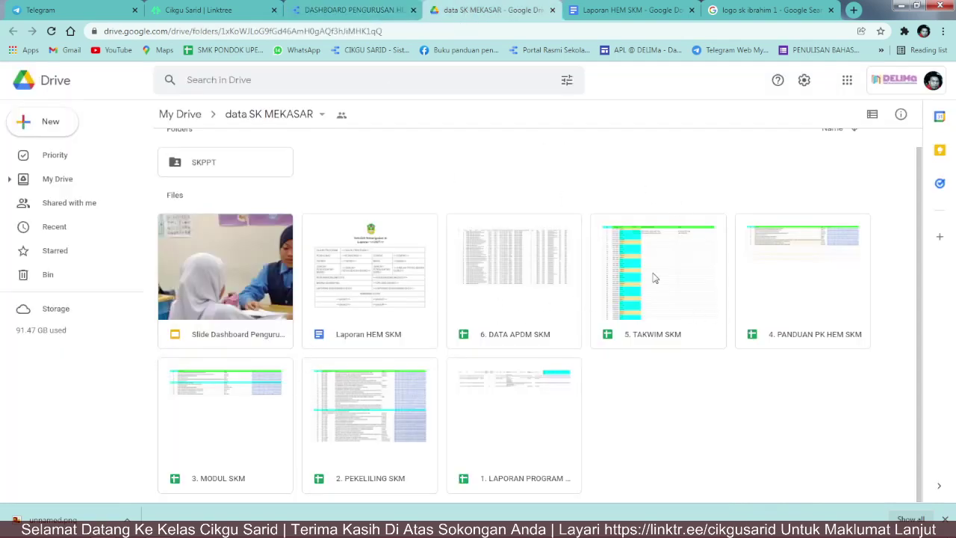
pyautogui.click(329, 10)
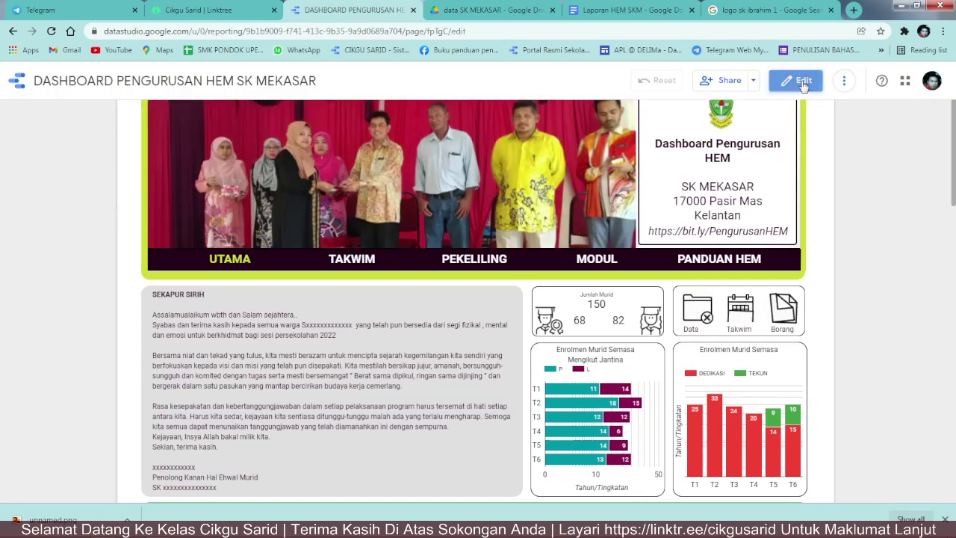
pyautogui.click(798, 80)
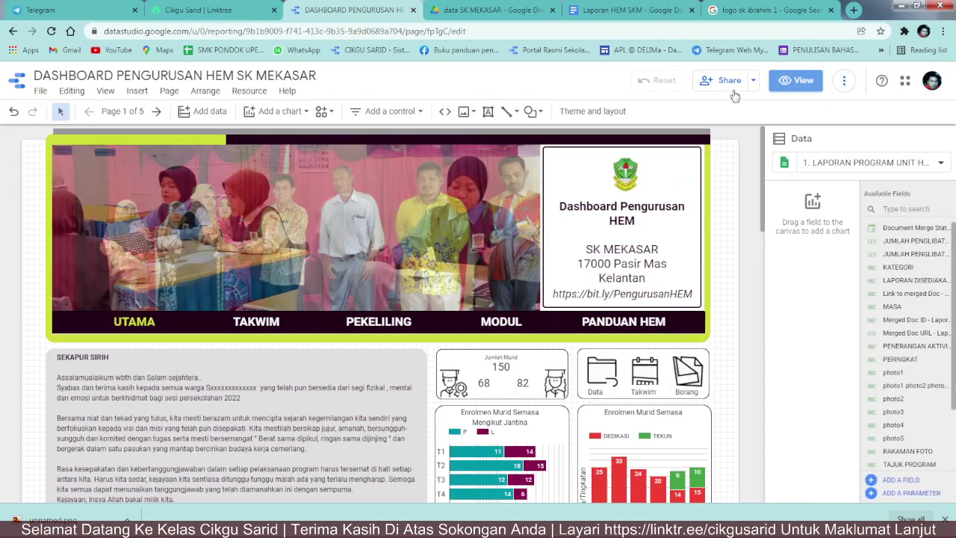
pyautogui.click(249, 90)
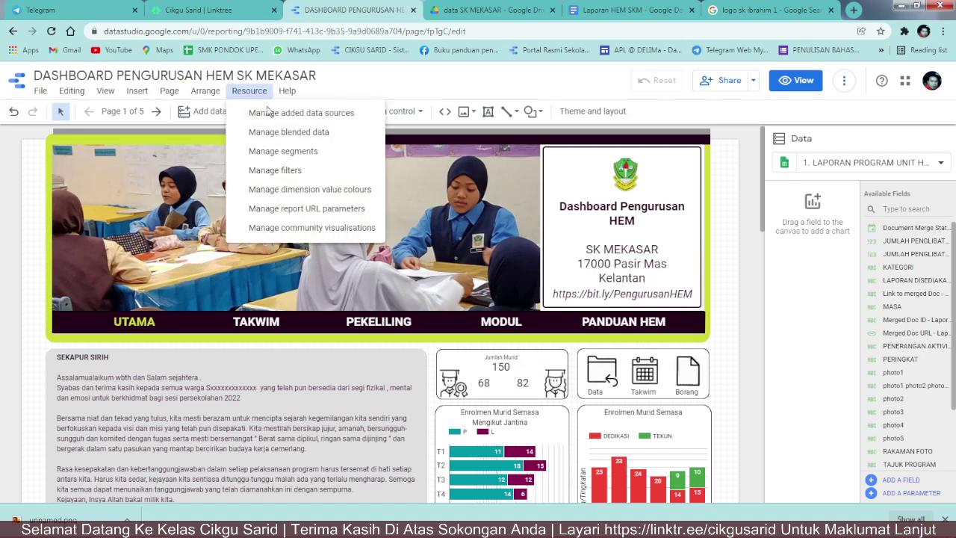
pyautogui.click(270, 115)
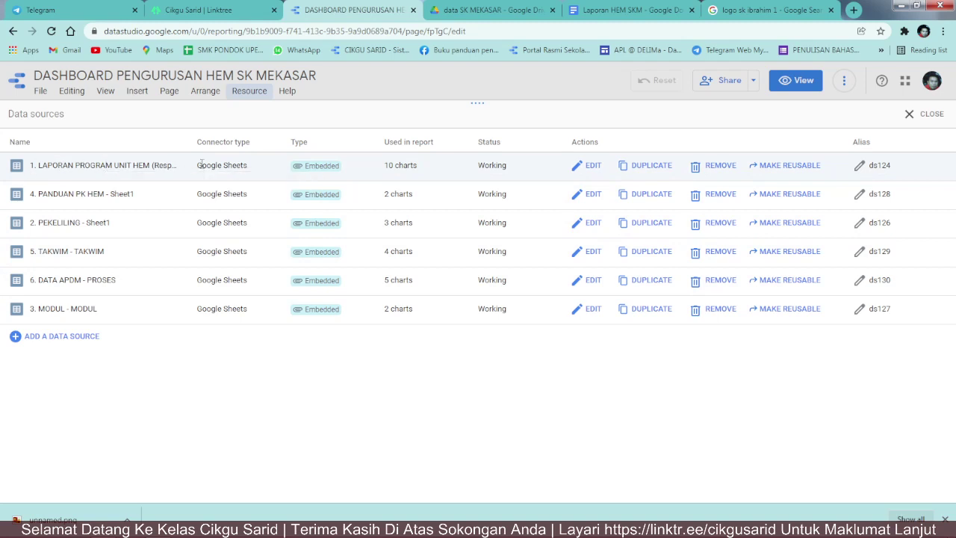
# Step: Reconnect the 1. LAPORAN PROGRAM UNIT HEM data source to the owned spreadsheet 1. LAPORAN PROGRAM UNIT HEM SKM, worksheet Laporan Program, and apply the changes
pyautogui.click(586, 165)
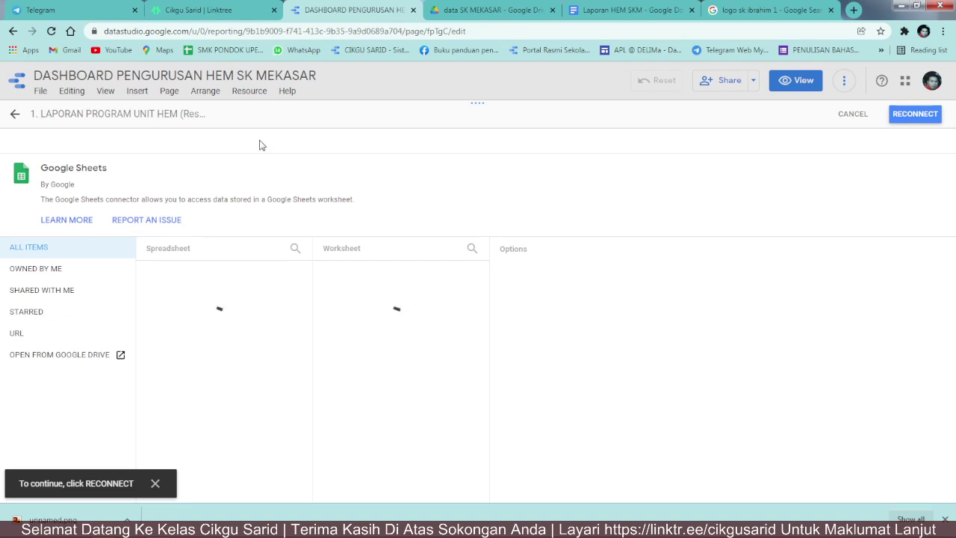
pyautogui.click(42, 273)
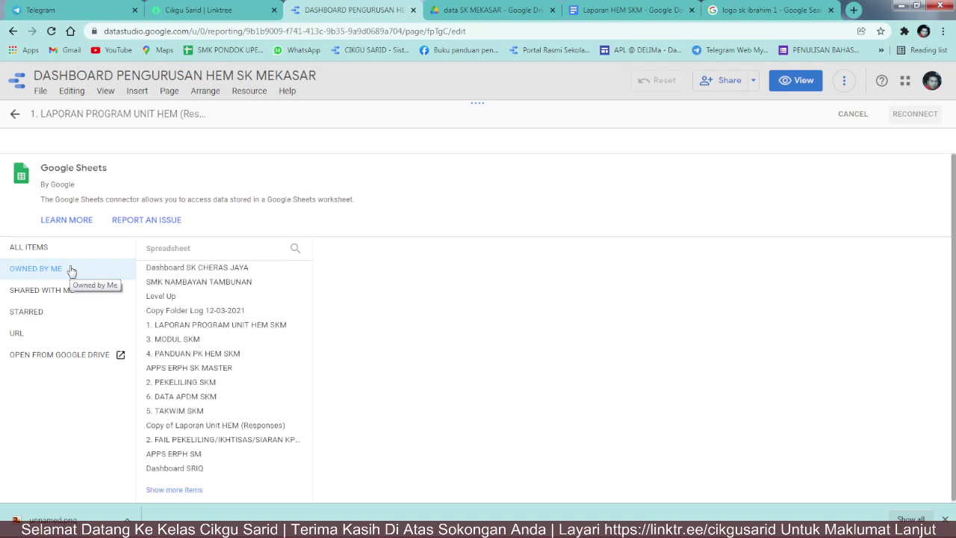
pyautogui.click(262, 331)
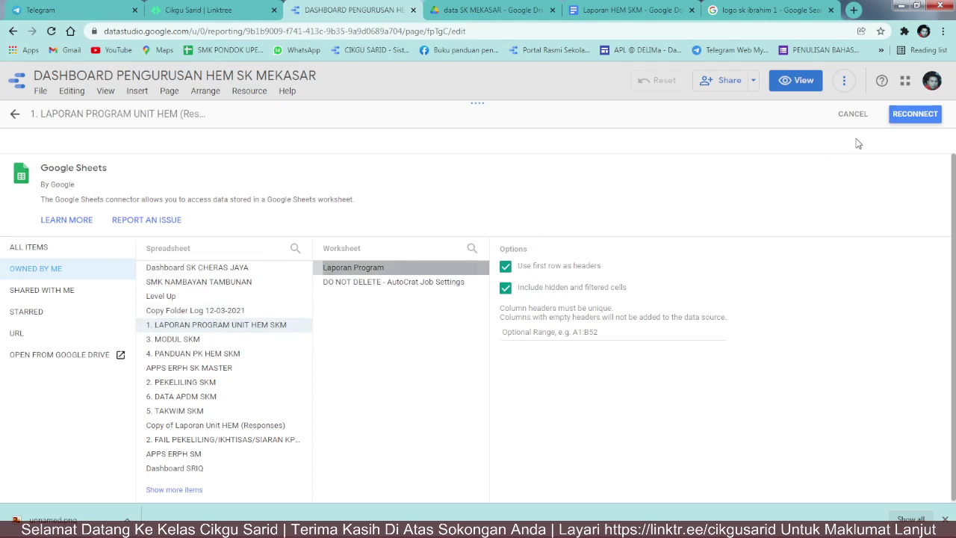
pyautogui.click(915, 115)
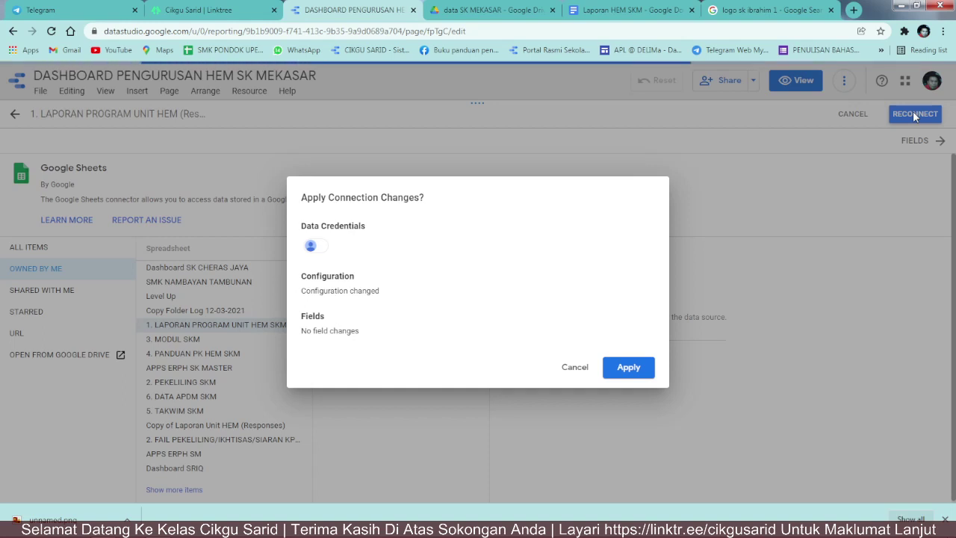
pyautogui.click(616, 362)
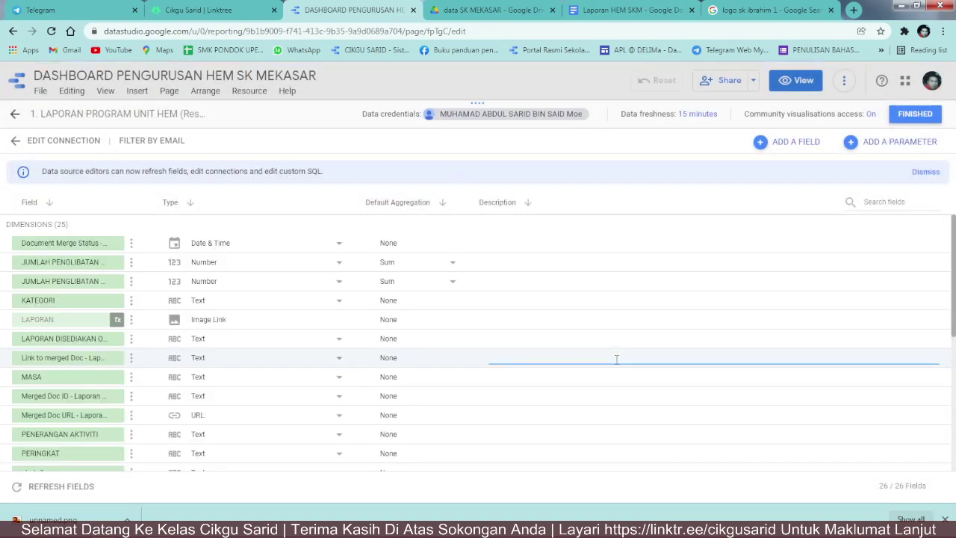
# Step: Unhide the calculated LAPORAN field and finish editing this data source
pyautogui.click(132, 319)
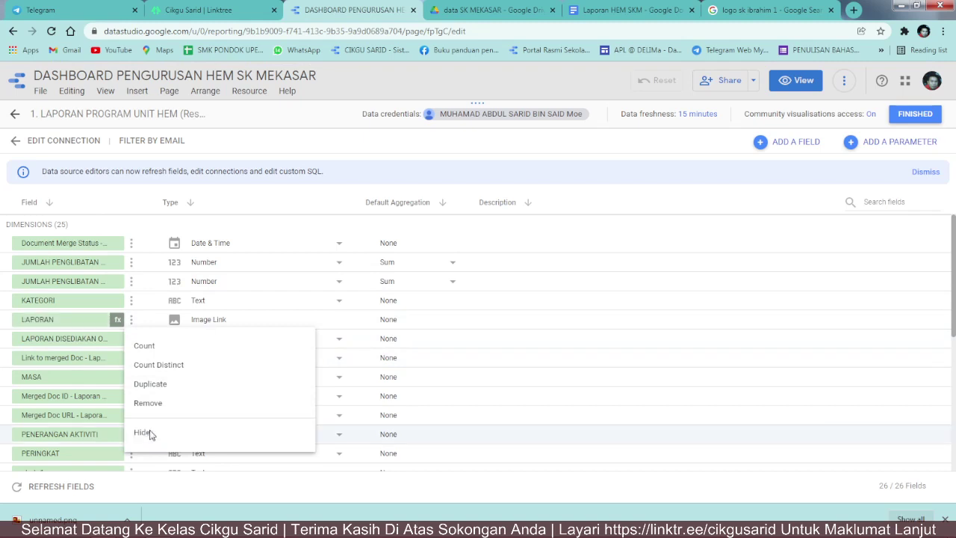
pyautogui.click(149, 433)
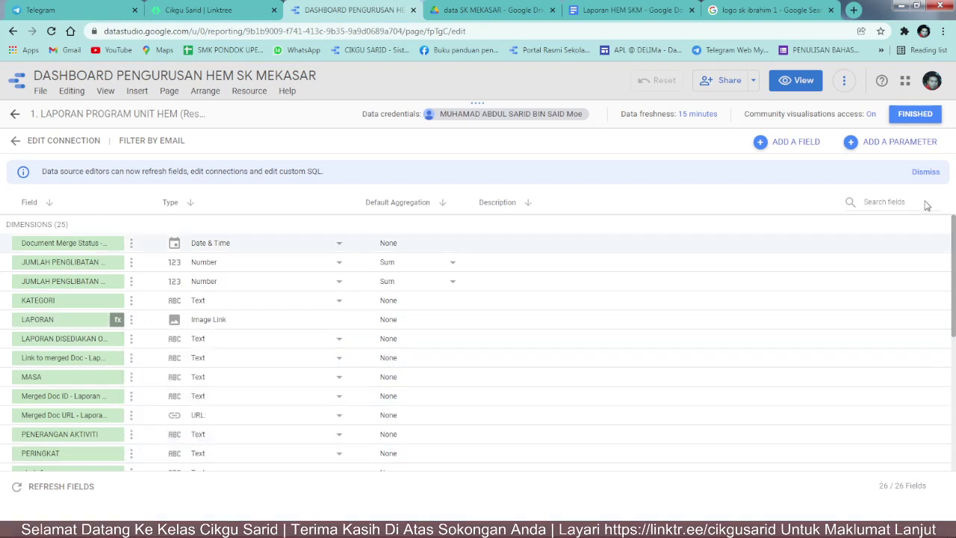
pyautogui.click(917, 117)
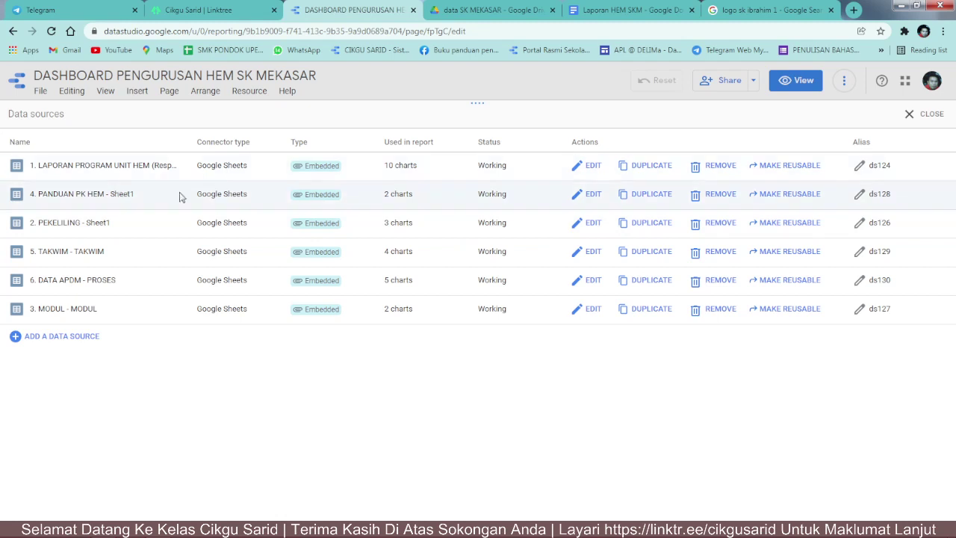
# Step: Reconnect the 4. PANDUAN PK HEM data source to Sheet1 of the owned spreadsheet 4. PANDUAN PK HEM SKM, apply the changes and finish
pyautogui.click(591, 194)
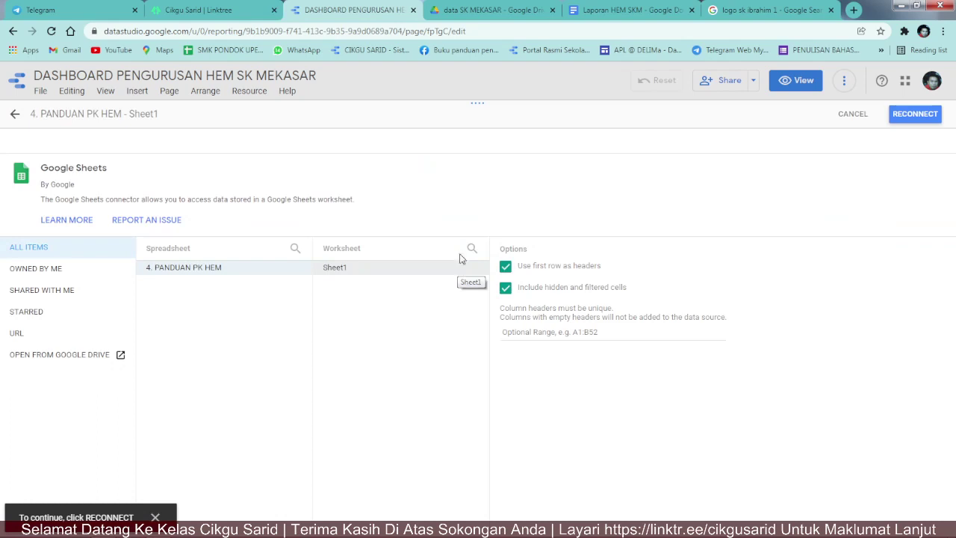
pyautogui.click(52, 269)
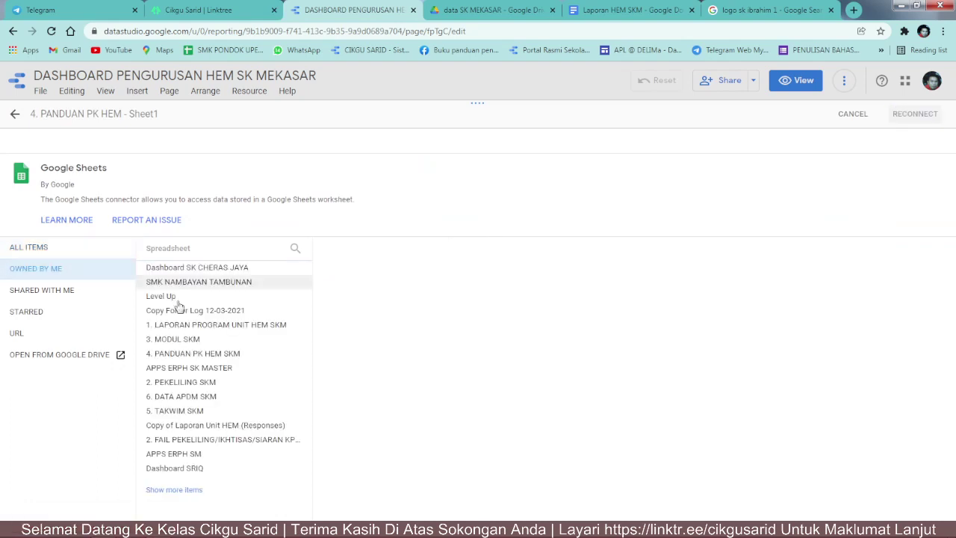
pyautogui.click(198, 356)
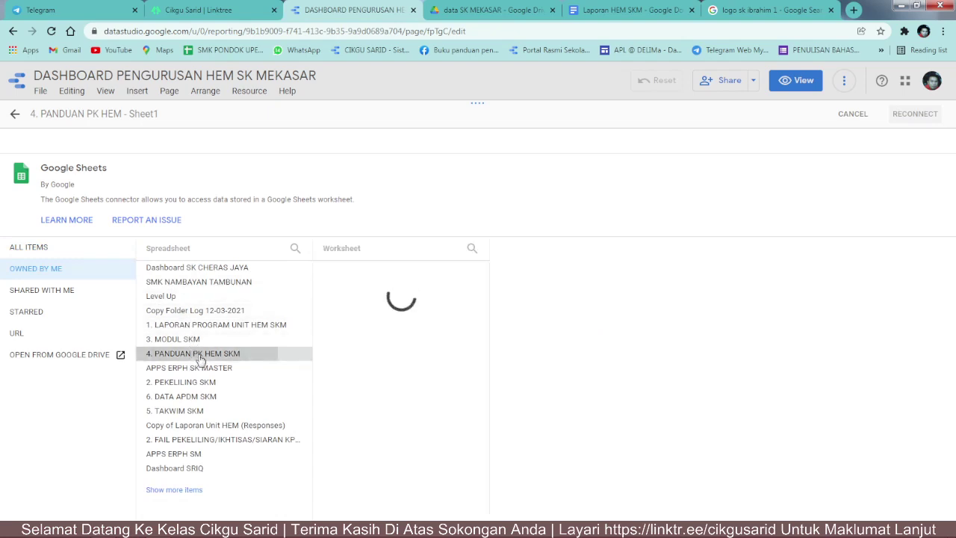
pyautogui.click(421, 273)
pyautogui.click(908, 118)
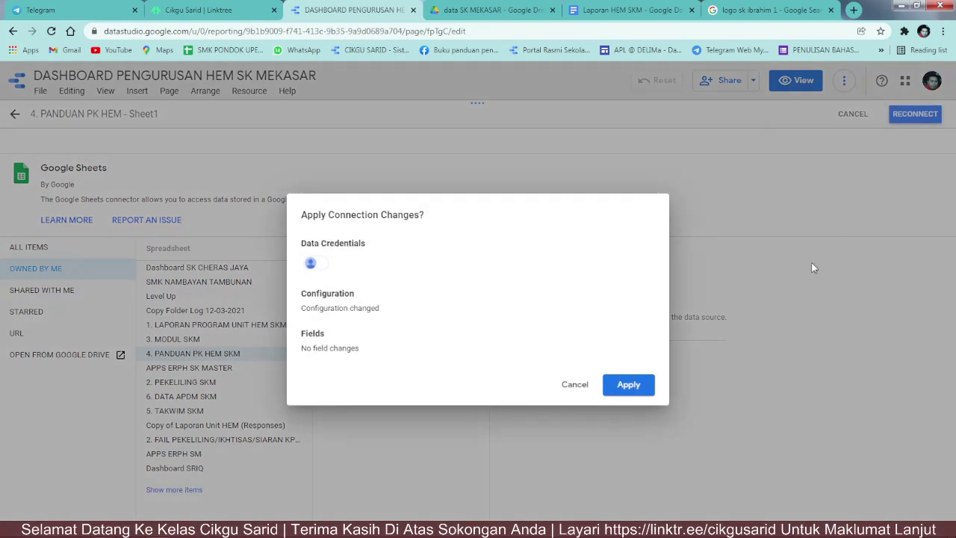
pyautogui.click(636, 382)
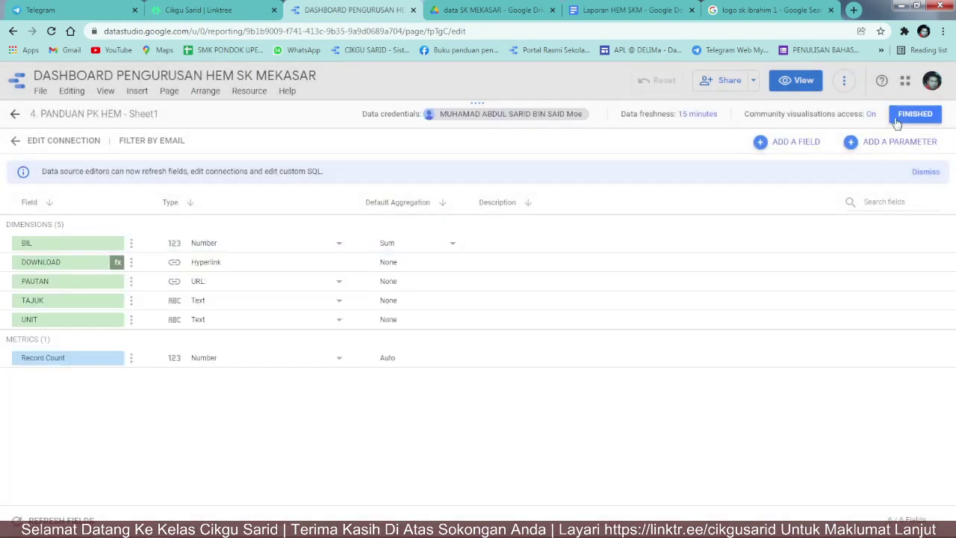
pyautogui.click(902, 120)
pyautogui.click(913, 116)
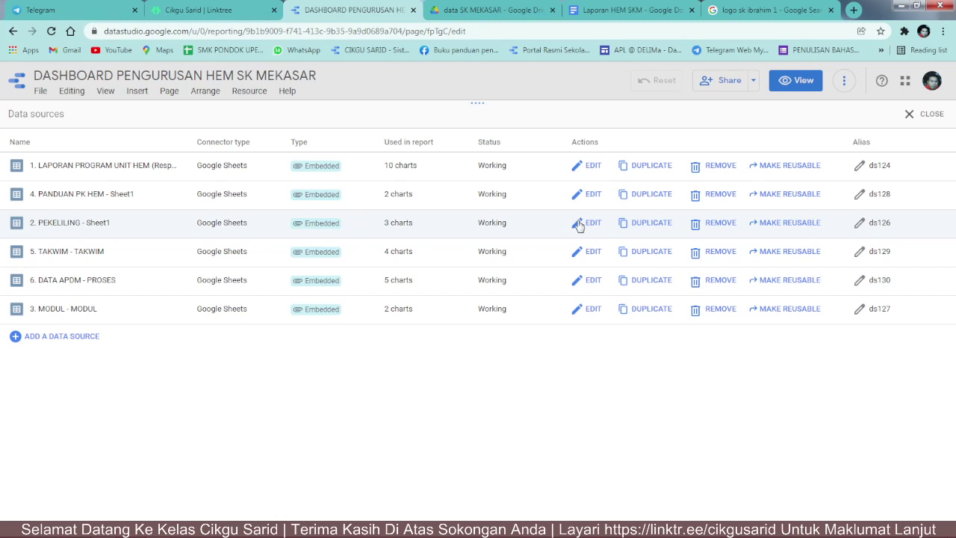
# Step: Reconnect the 2. PEKELILING data source to Sheet1 of the owned spreadsheet 2. PEKELILING SKM, apply the changes and finish
pyautogui.click(579, 224)
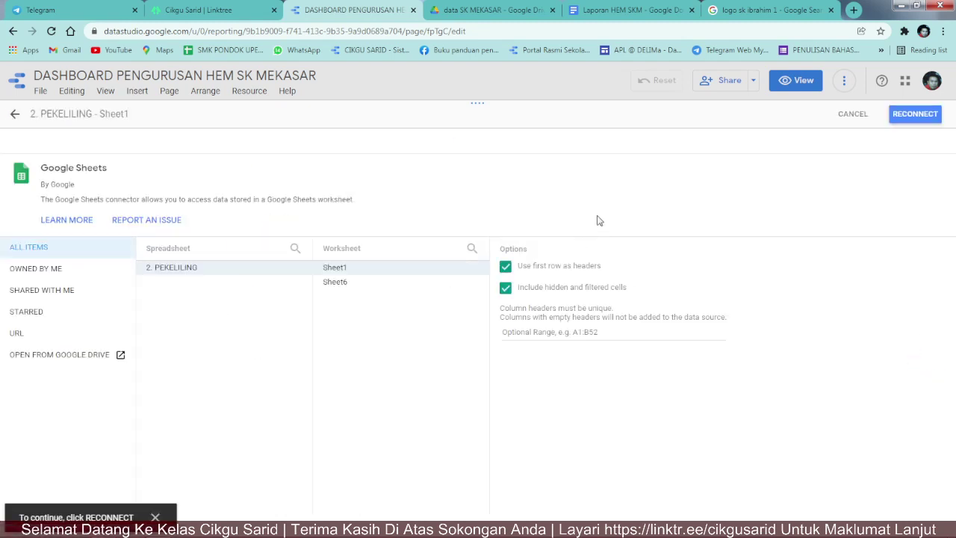
pyautogui.click(64, 275)
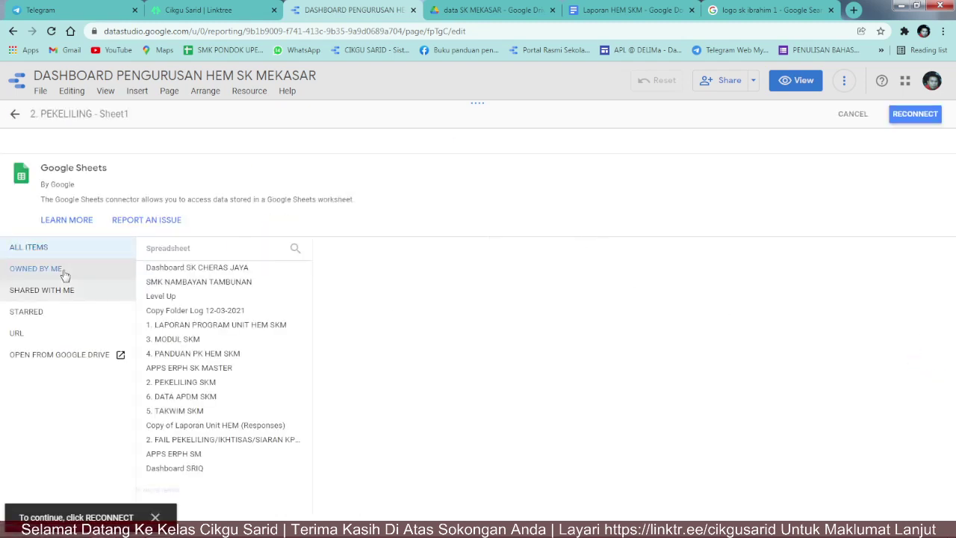
pyautogui.click(207, 386)
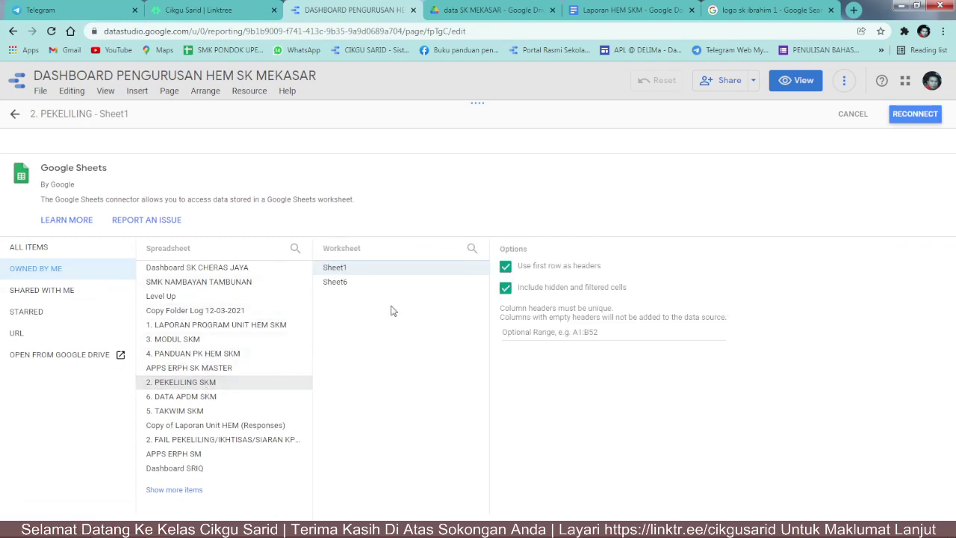
pyautogui.click(913, 114)
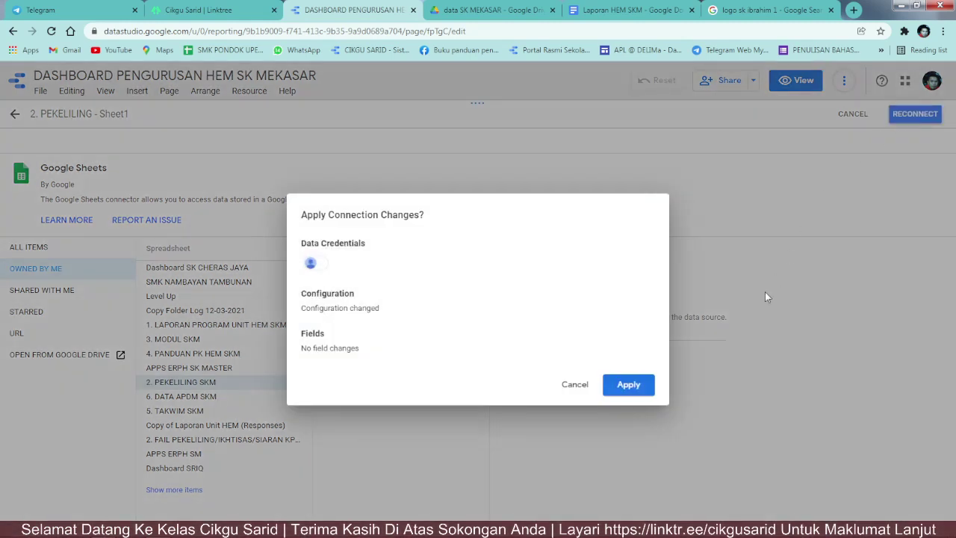
pyautogui.click(630, 384)
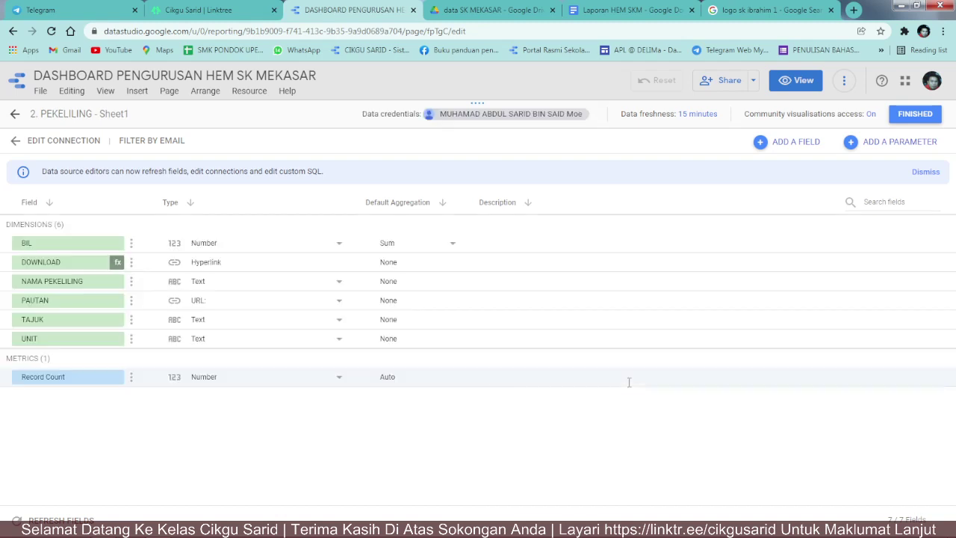
pyautogui.click(911, 118)
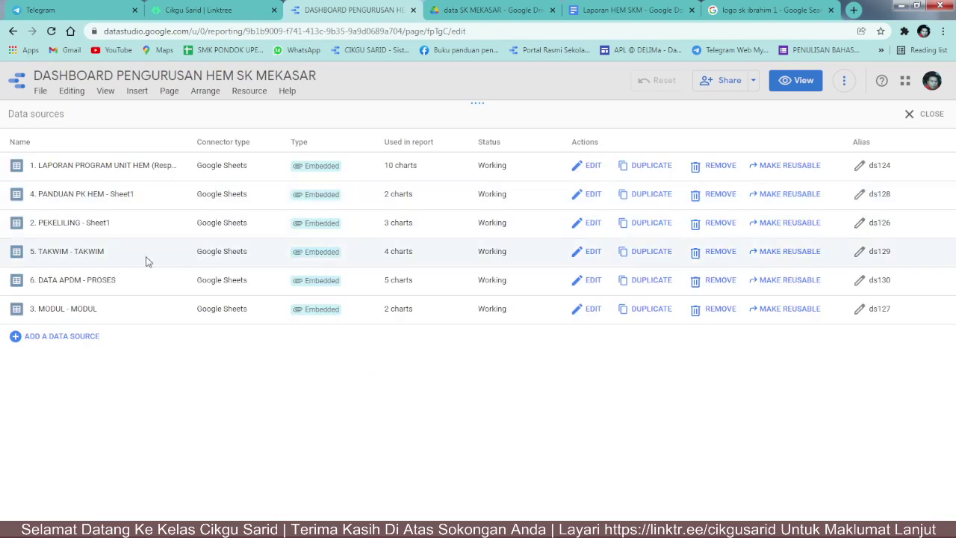
# Step: Reconnect the 5. TAKWIM data source to the TAKWIM worksheet of the owned spreadsheet 5. TAKWIM SKM, apply the changes and finish
pyautogui.click(586, 254)
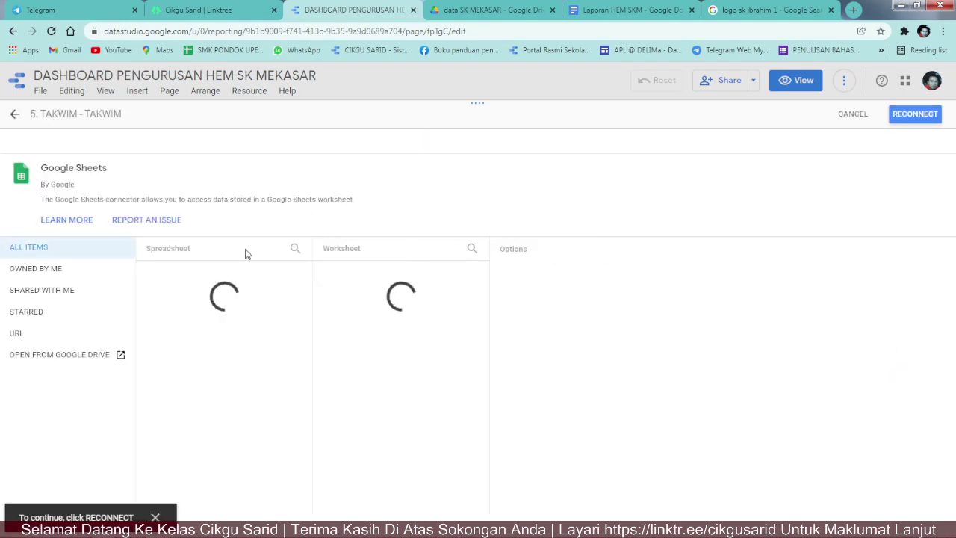
pyautogui.click(45, 269)
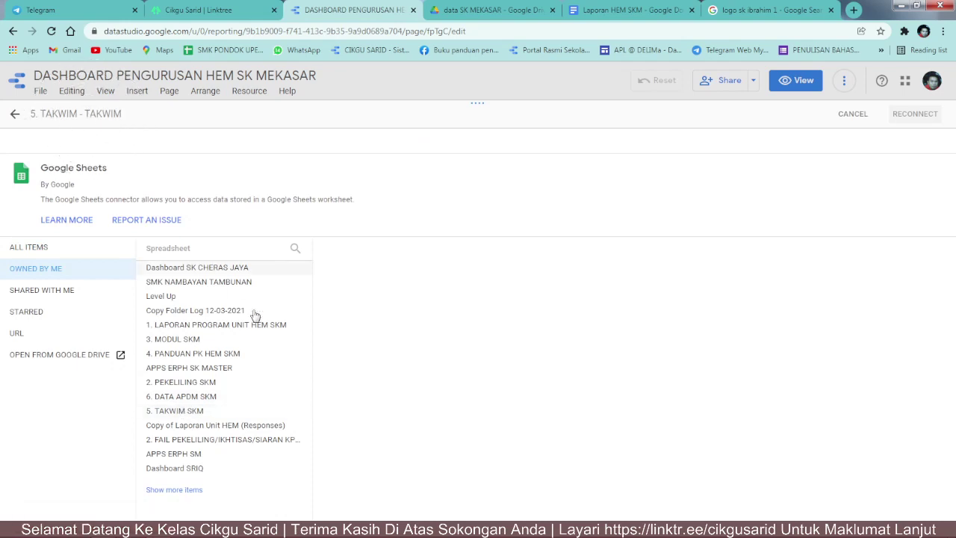
pyautogui.click(201, 410)
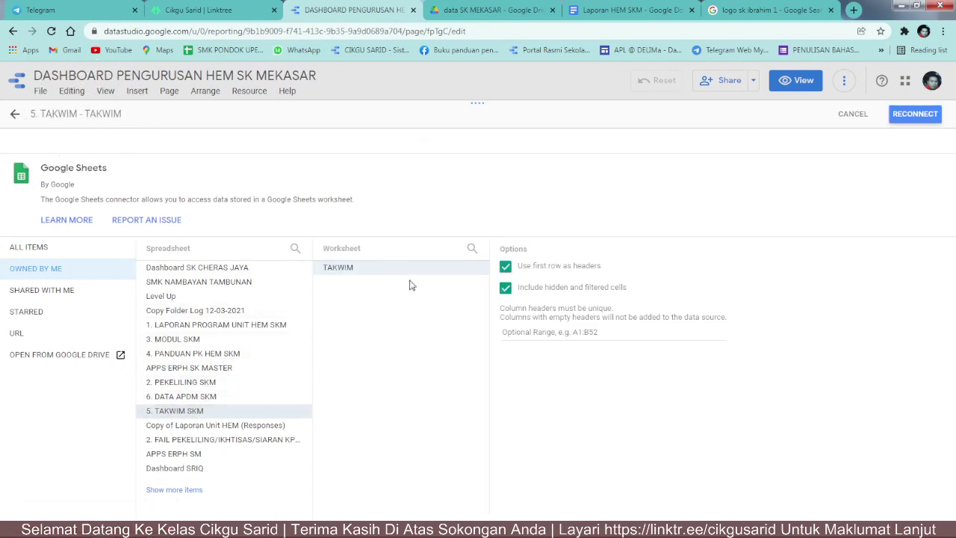
pyautogui.click(913, 118)
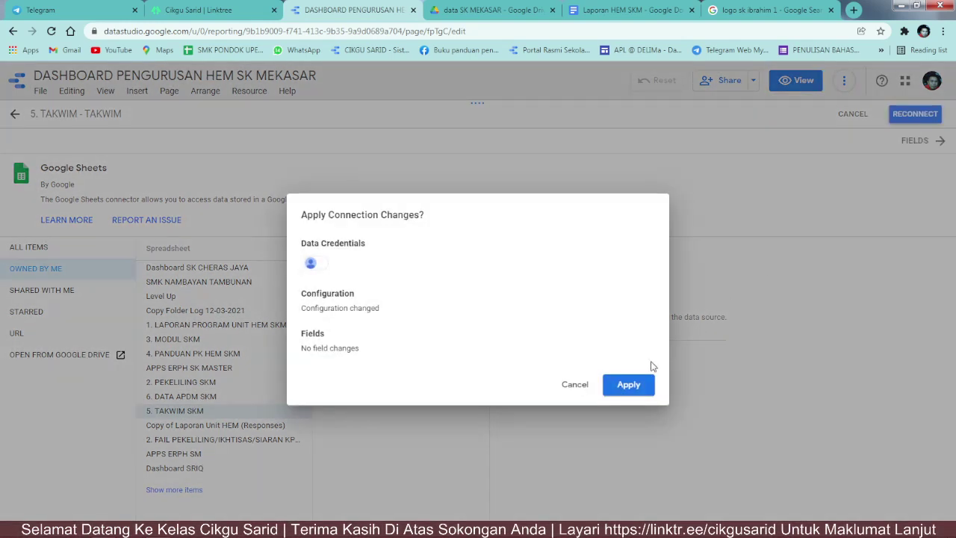
pyautogui.click(628, 385)
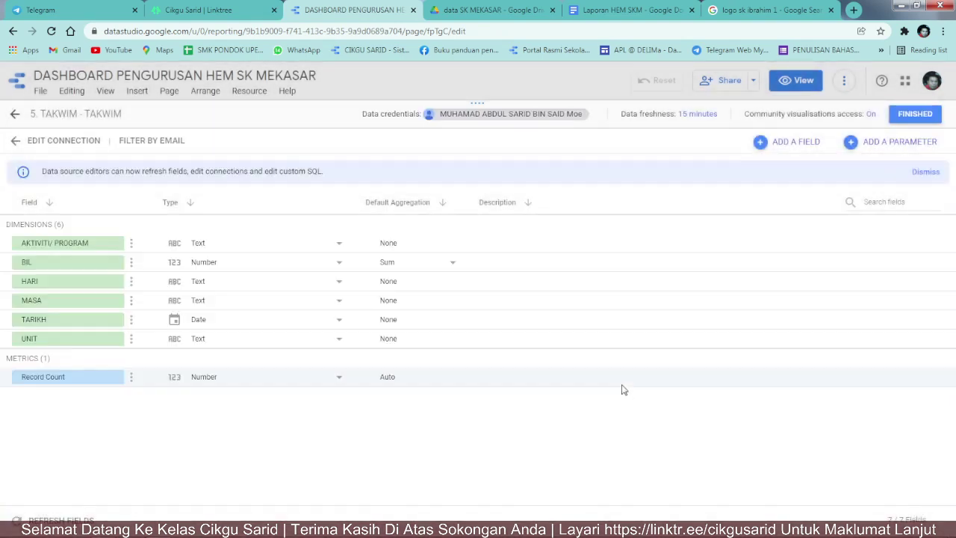
pyautogui.click(913, 114)
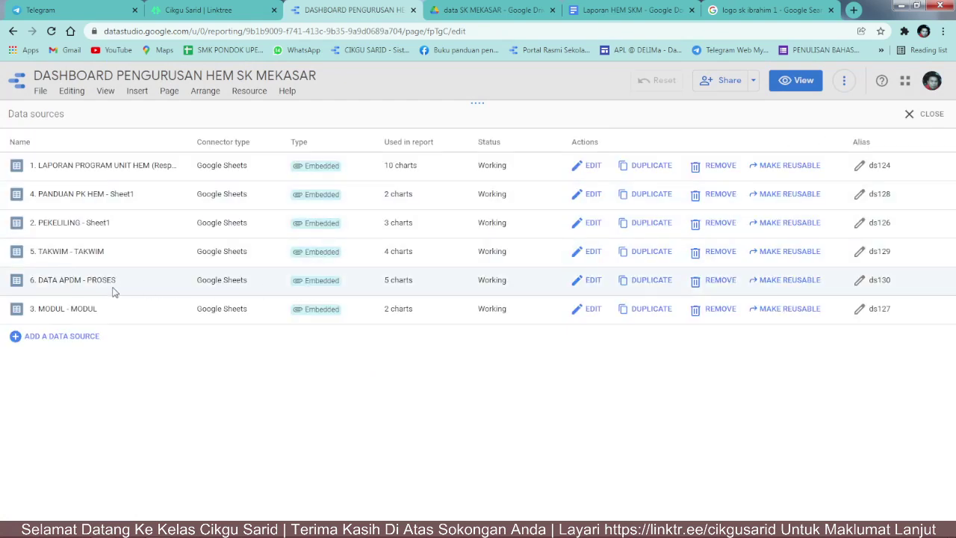
# Step: Reconnect the 6. DATA APDM data source to the owned spreadsheet 6. DATA APDM SKM, apply the connection changes and finish
pyautogui.click(586, 280)
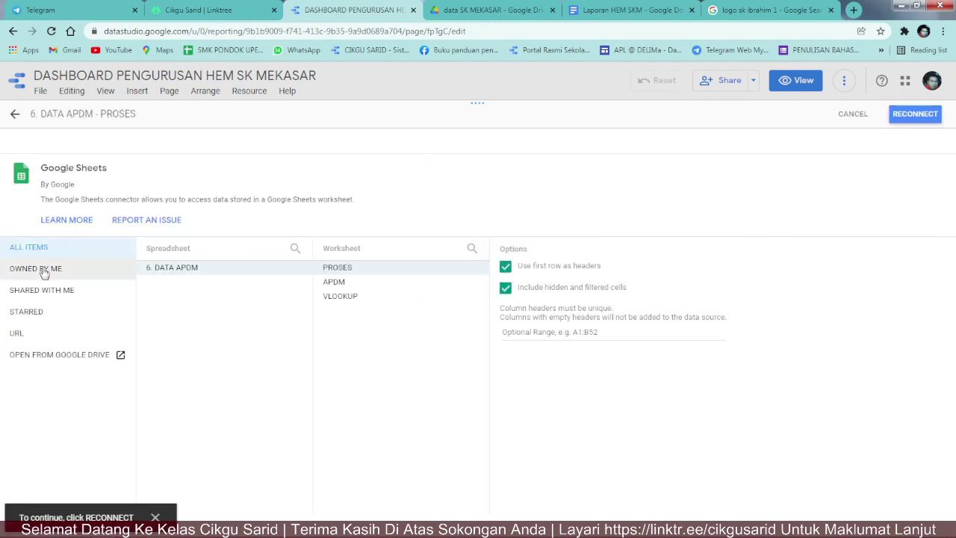
pyautogui.click(43, 270)
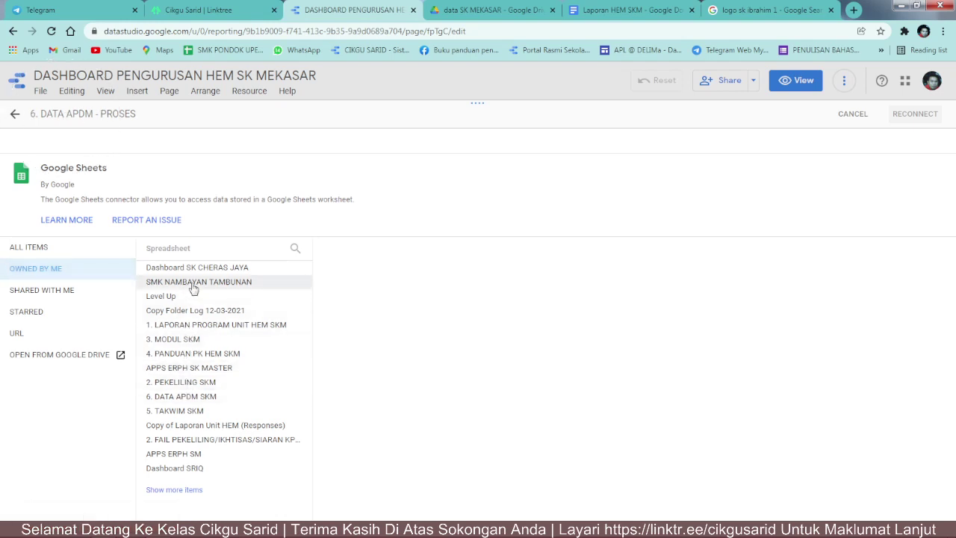
pyautogui.click(187, 400)
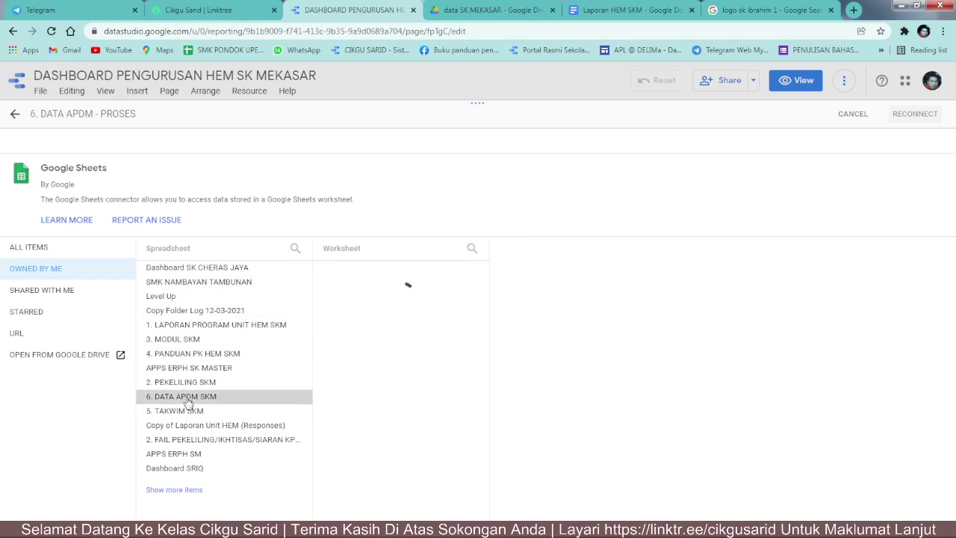
pyautogui.click(408, 285)
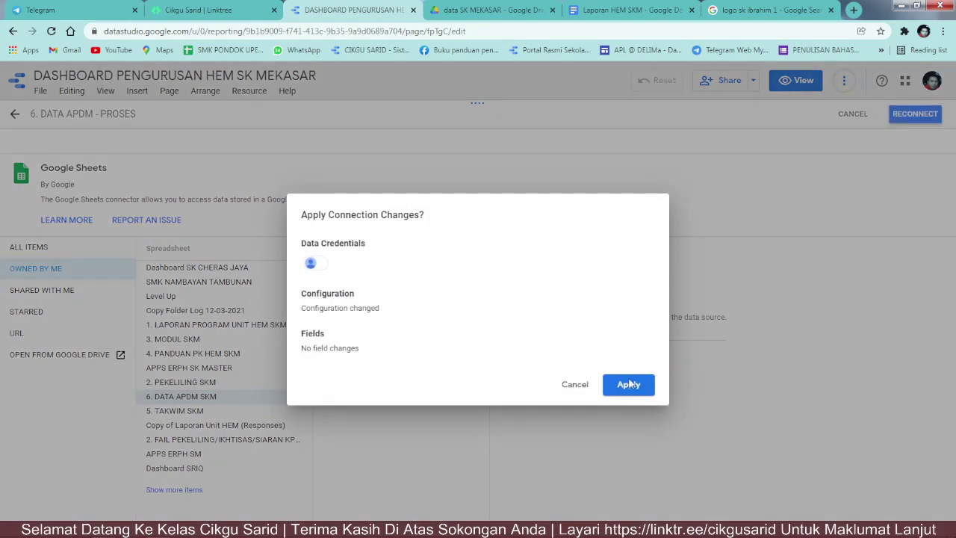
pyautogui.click(628, 385)
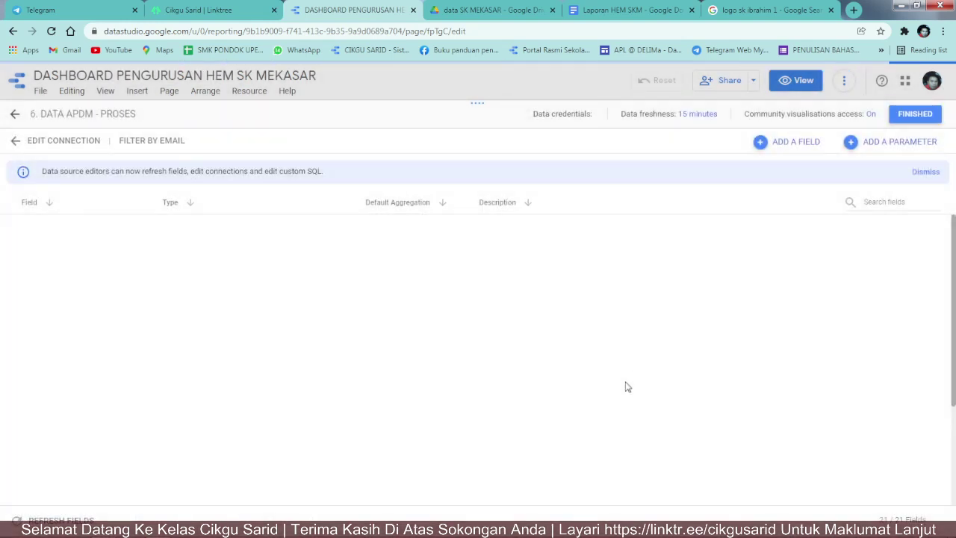
pyautogui.click(913, 115)
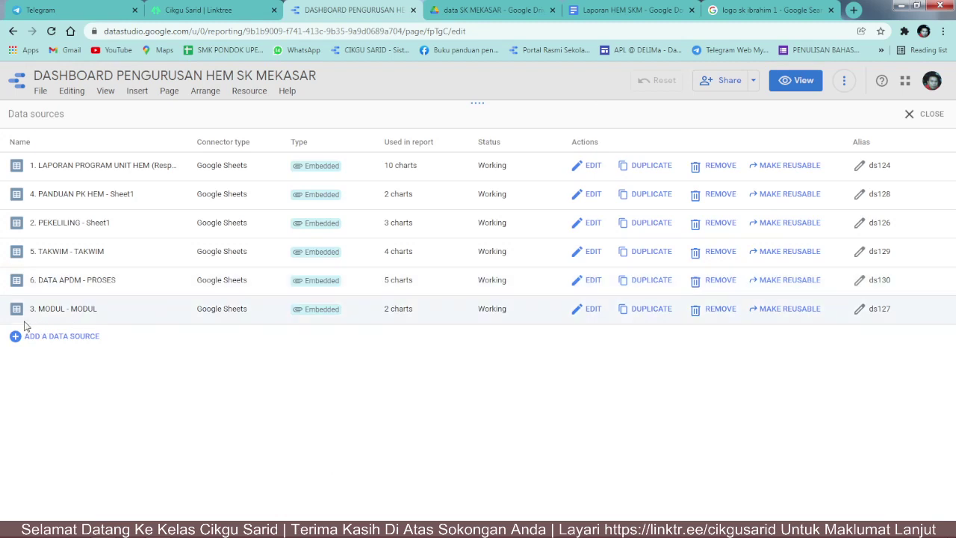
# Step: Reconnect the 3. MODUL data source to the owned spreadsheet 3. MODUL SKM, apply the changes, finish and close the data sources list
pyautogui.click(588, 309)
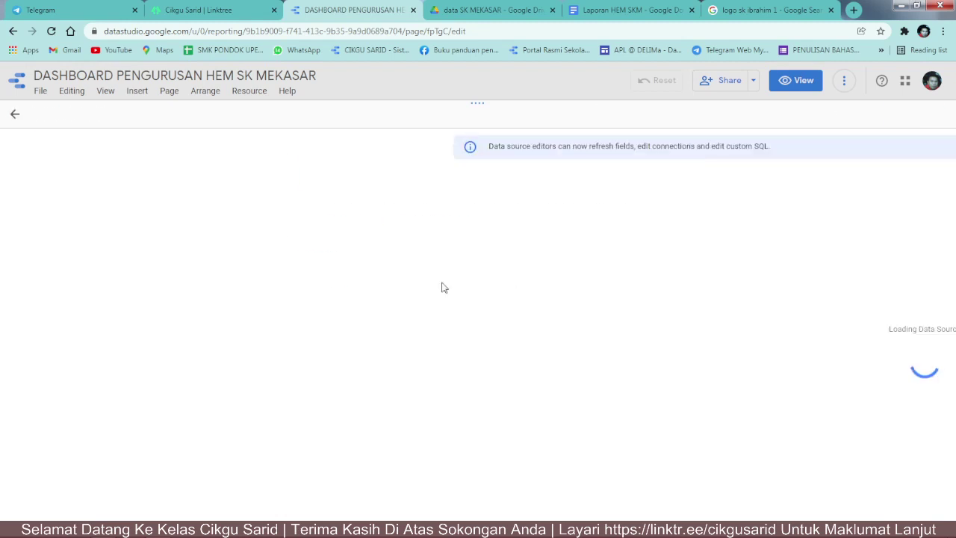
pyautogui.click(64, 273)
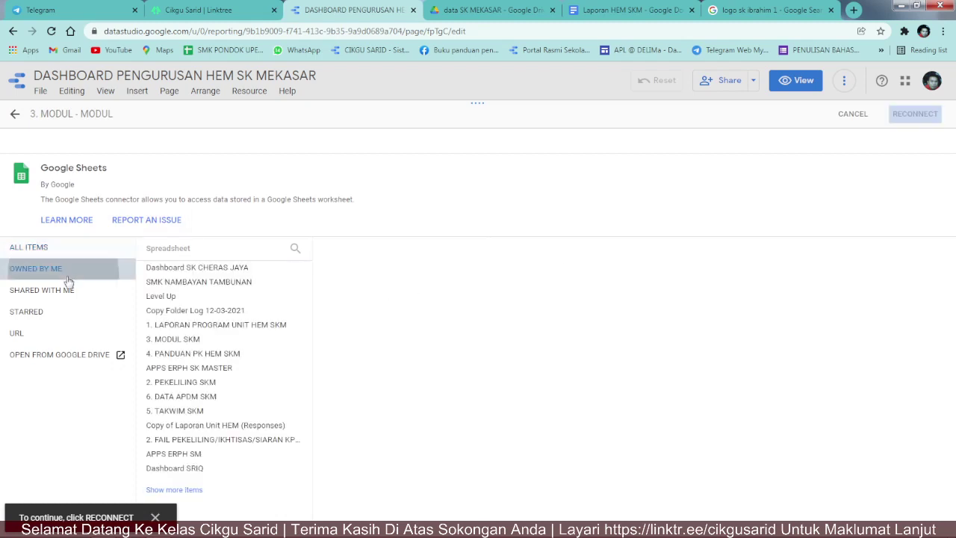
pyautogui.click(187, 340)
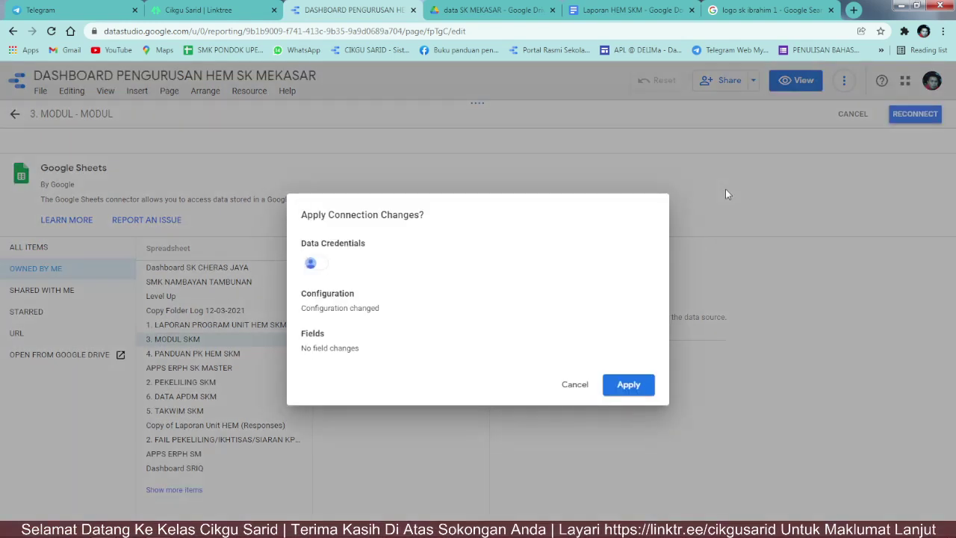
pyautogui.click(628, 386)
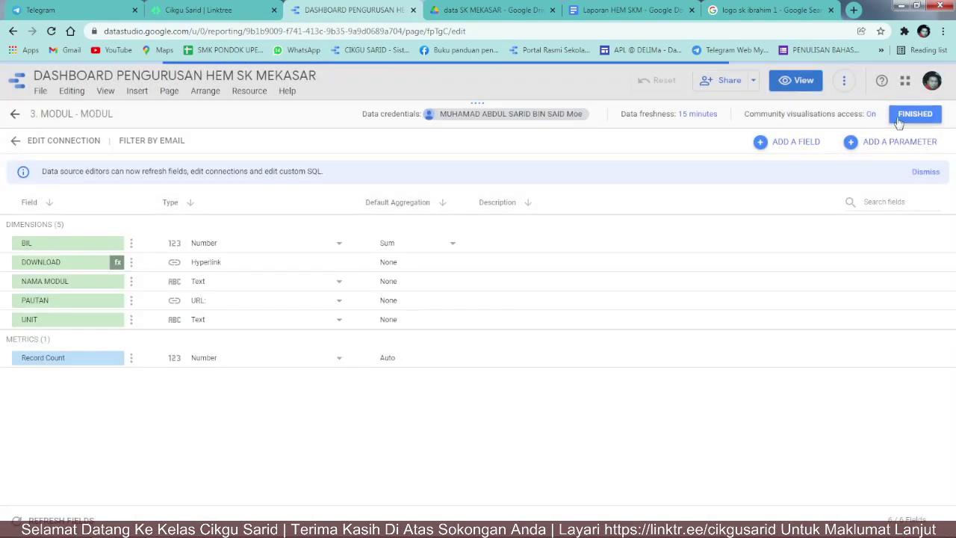
pyautogui.click(901, 117)
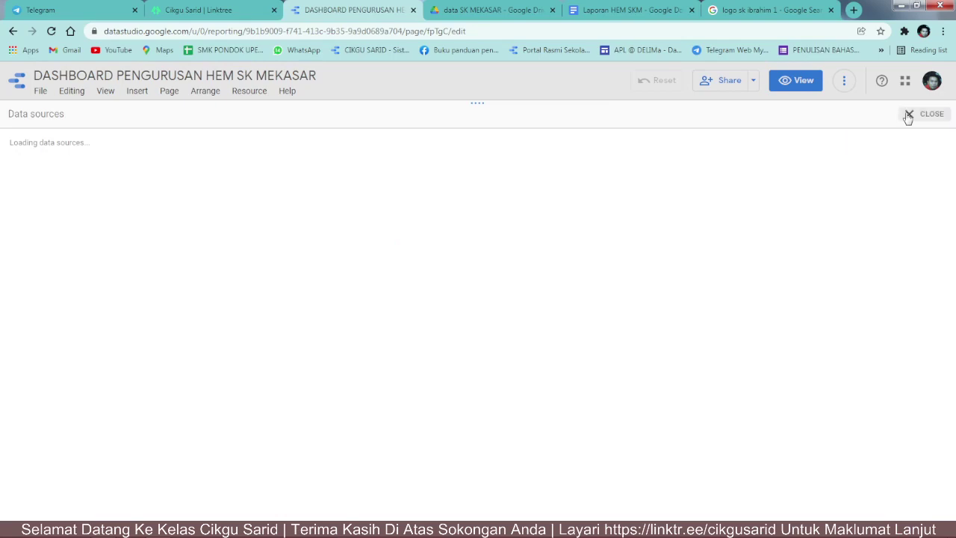
pyautogui.click(909, 117)
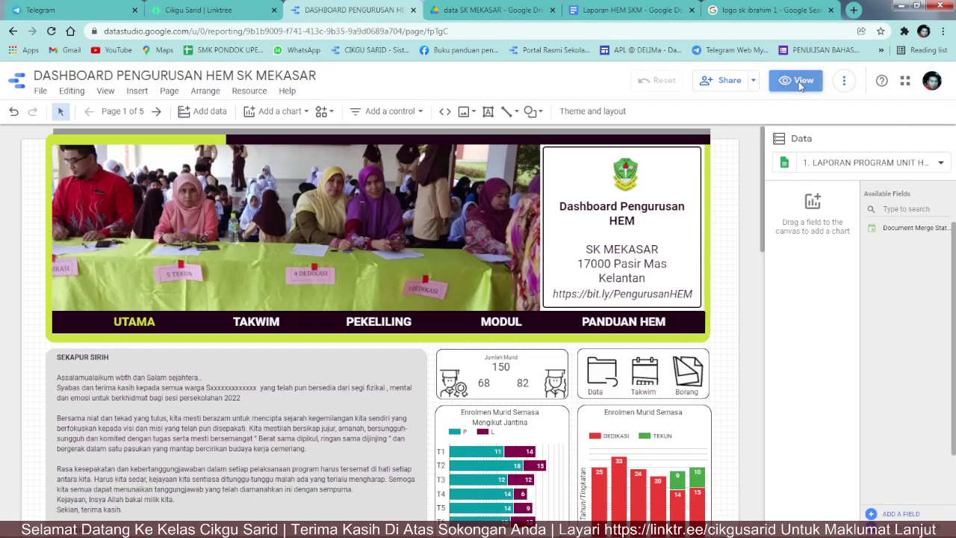
# Step: Put the report in view mode and examine the content of its UTAMA and TAKWIM pages
pyautogui.click(800, 81)
pyautogui.scroll(-10, 523, 239)
pyautogui.scroll(-4, 535, 276)
pyautogui.scroll(2, 431, 227)
pyautogui.scroll(12, 431, 229)
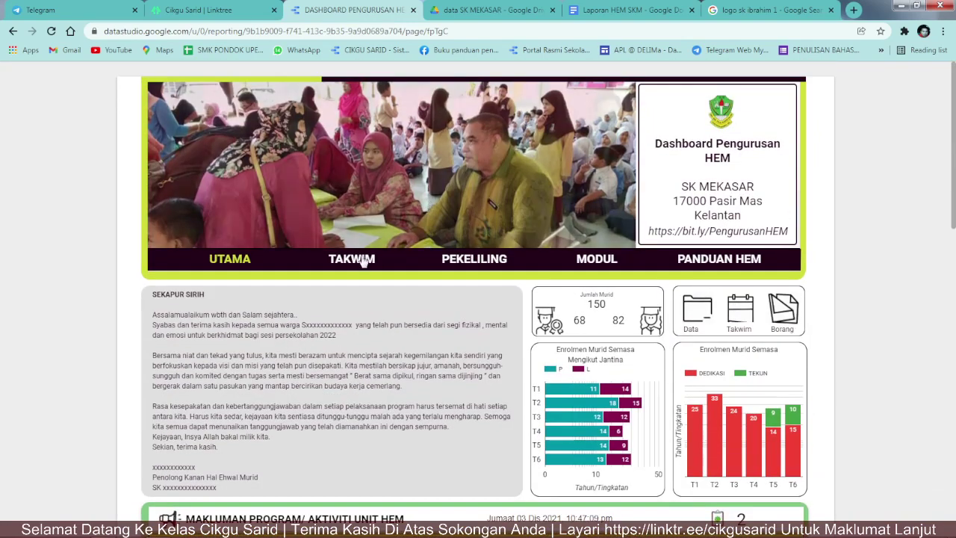
pyautogui.click(358, 259)
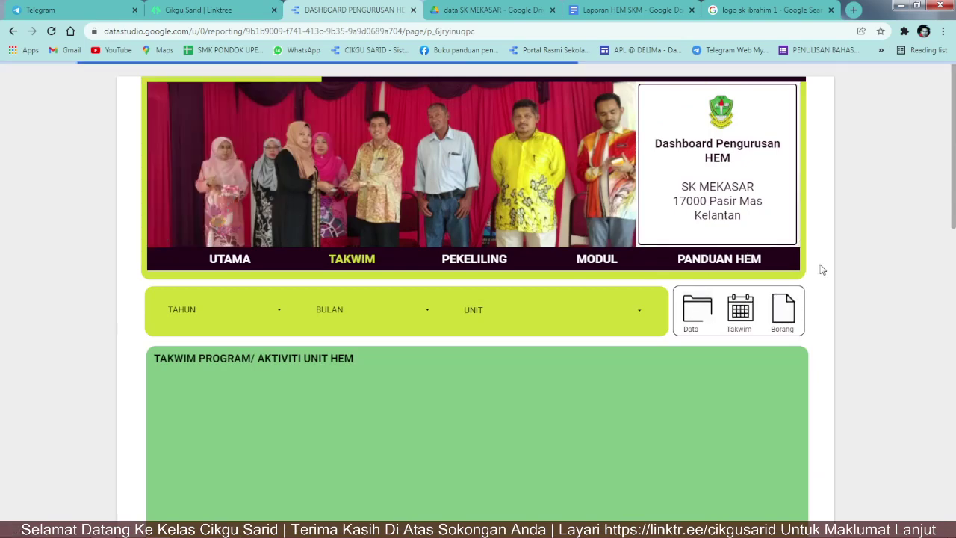
pyautogui.scroll(-6, 947, 207)
pyautogui.scroll(4, 892, 242)
pyautogui.scroll(3, 751, 182)
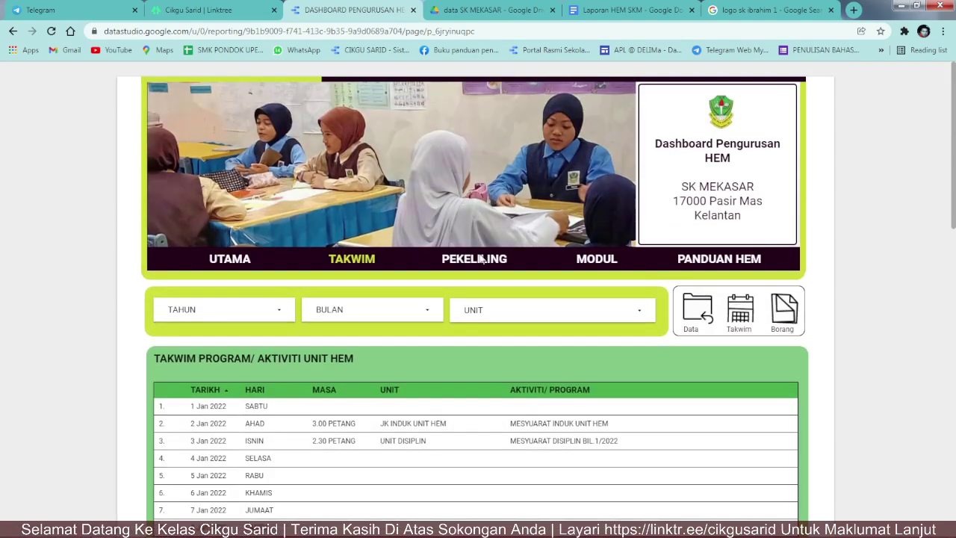
# Step: Examine the circulars table on the PEKELILING page and the modules table on the MODUL page
pyautogui.click(480, 260)
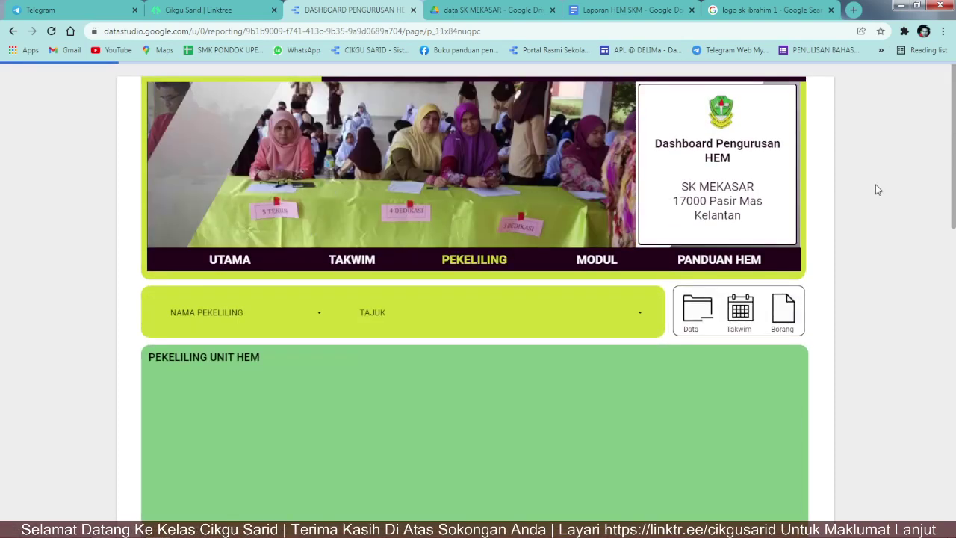
pyautogui.scroll(-4, 876, 239)
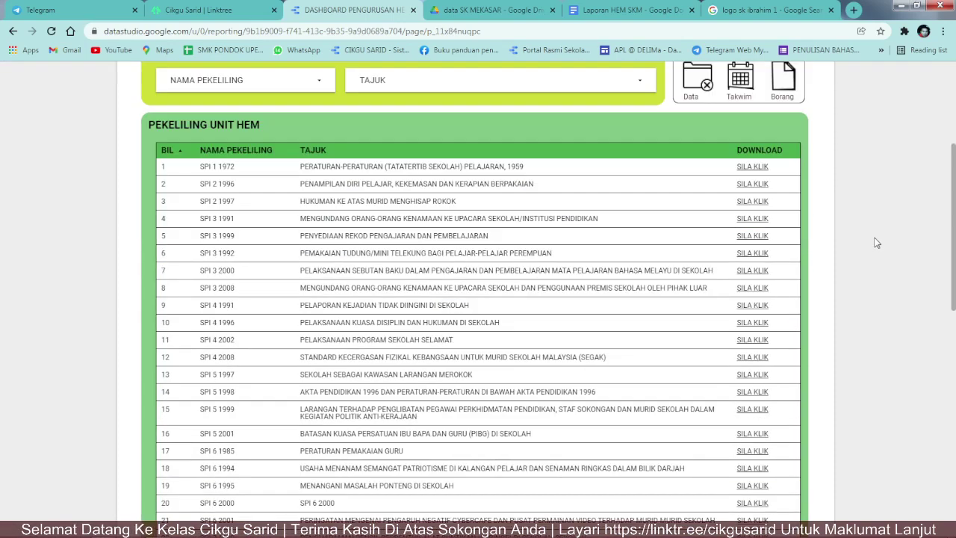
pyautogui.scroll(-2, 876, 242)
pyautogui.scroll(6, 869, 209)
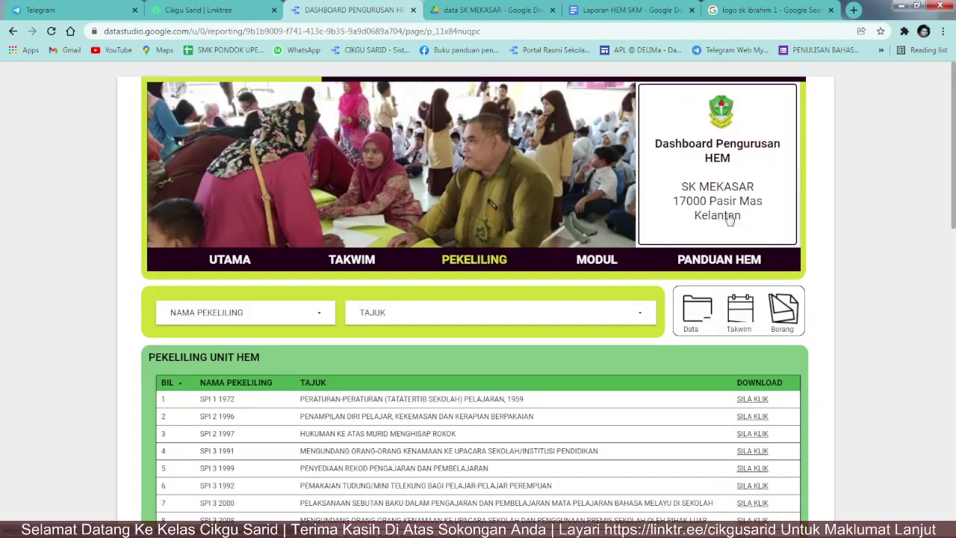
pyautogui.click(597, 259)
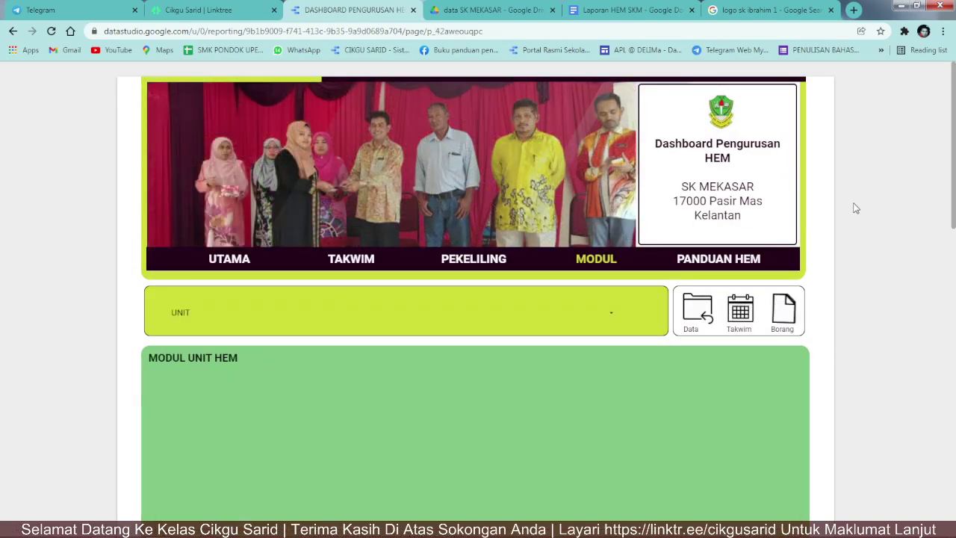
pyautogui.scroll(-2, 857, 209)
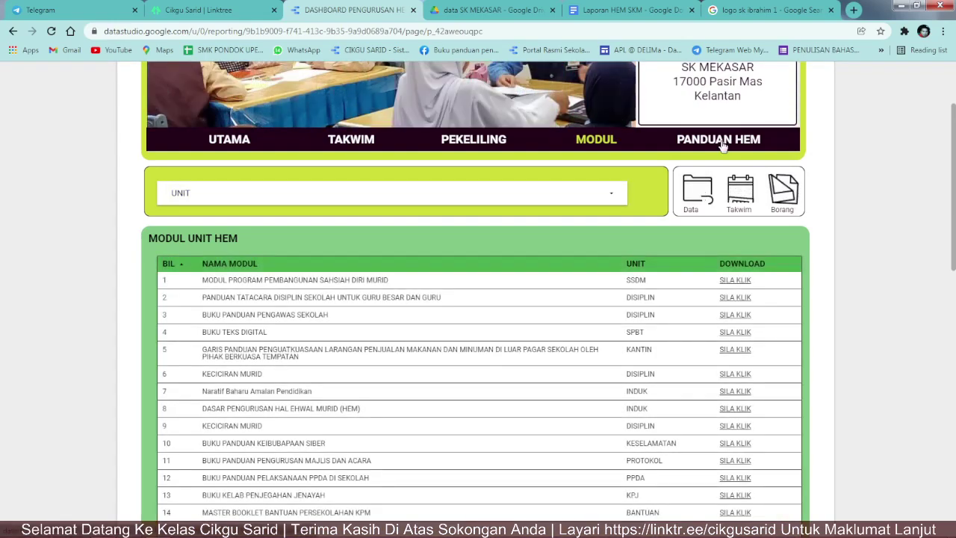
pyautogui.scroll(-5, 897, 232)
pyautogui.scroll(7, 859, 217)
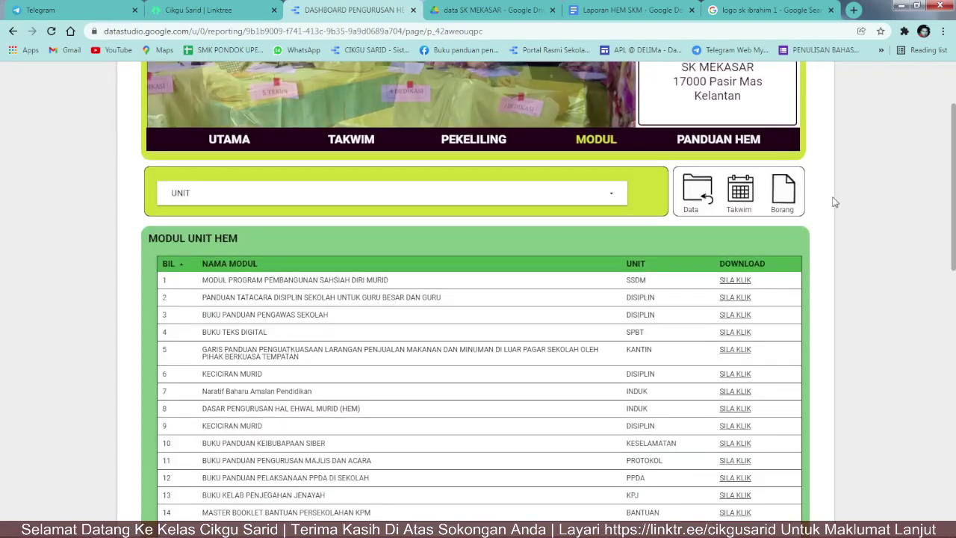
# Step: Examine the reference table on the PANDUAN HEM page and return to the report's UTAMA page
pyautogui.click(723, 260)
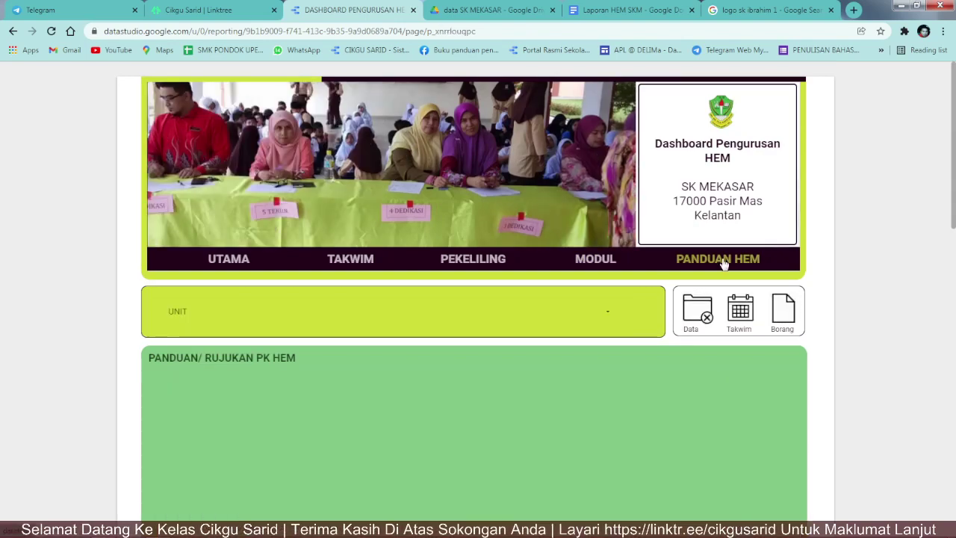
pyautogui.scroll(-4, 853, 231)
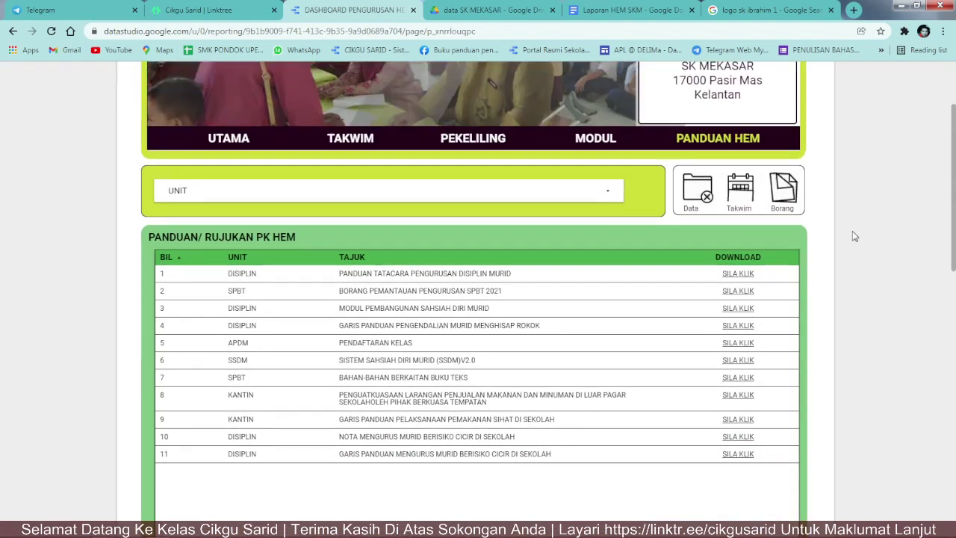
pyautogui.scroll(3, 853, 231)
pyautogui.scroll(1, 852, 236)
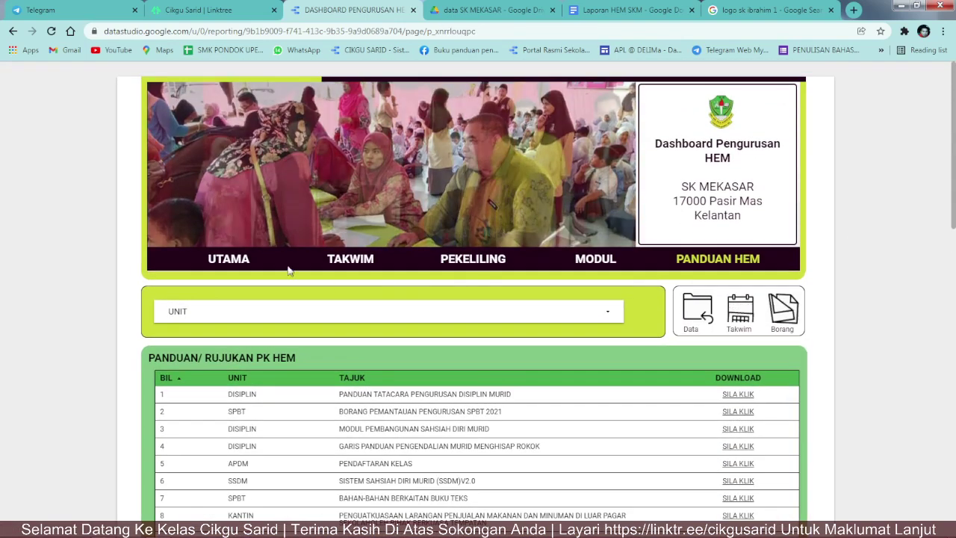
pyautogui.click(228, 260)
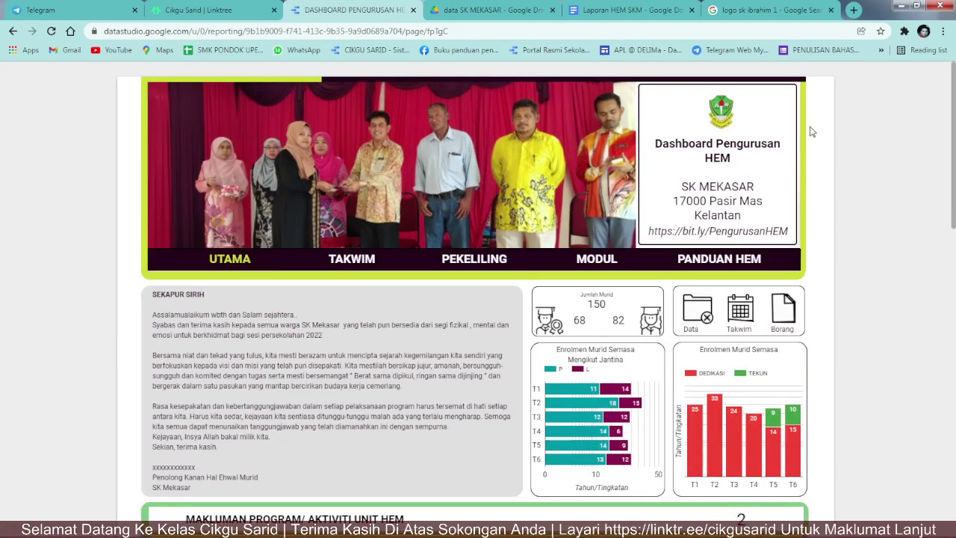
# Step: Look at the Laporan HEM SKM template in Google Docs and return to the data SK MEKASAR folder in Google Drive
pyautogui.click(515, 10)
pyautogui.click(598, 11)
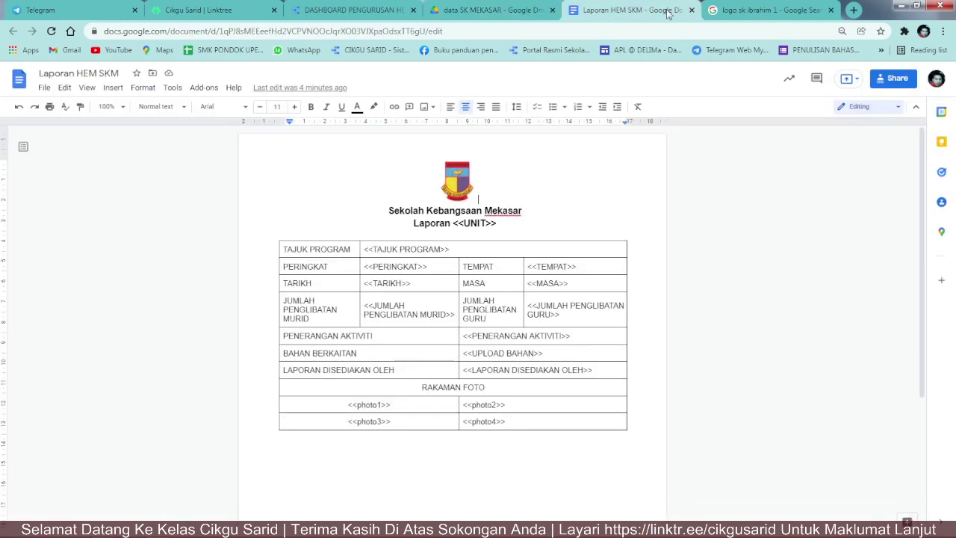
pyautogui.click(487, 12)
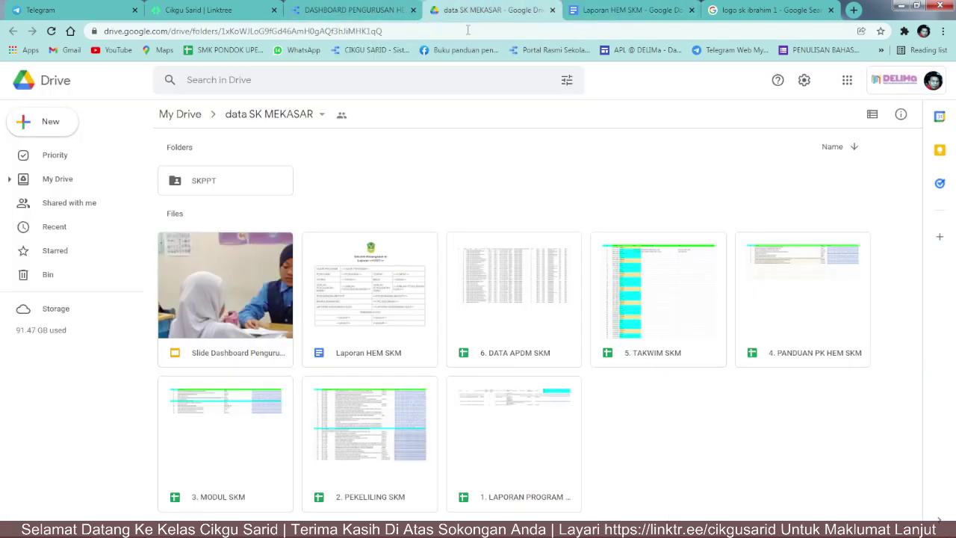